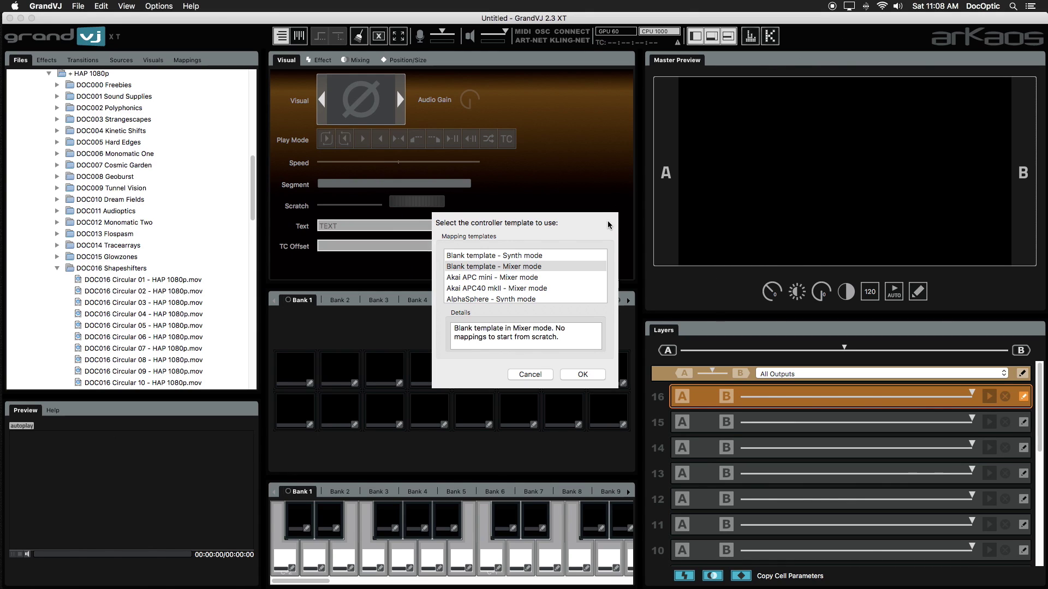
Choose the 'Blank template - Mixer mode' controller template and confirm it
{"action": "left_click", "coordinate": [531, 269]}
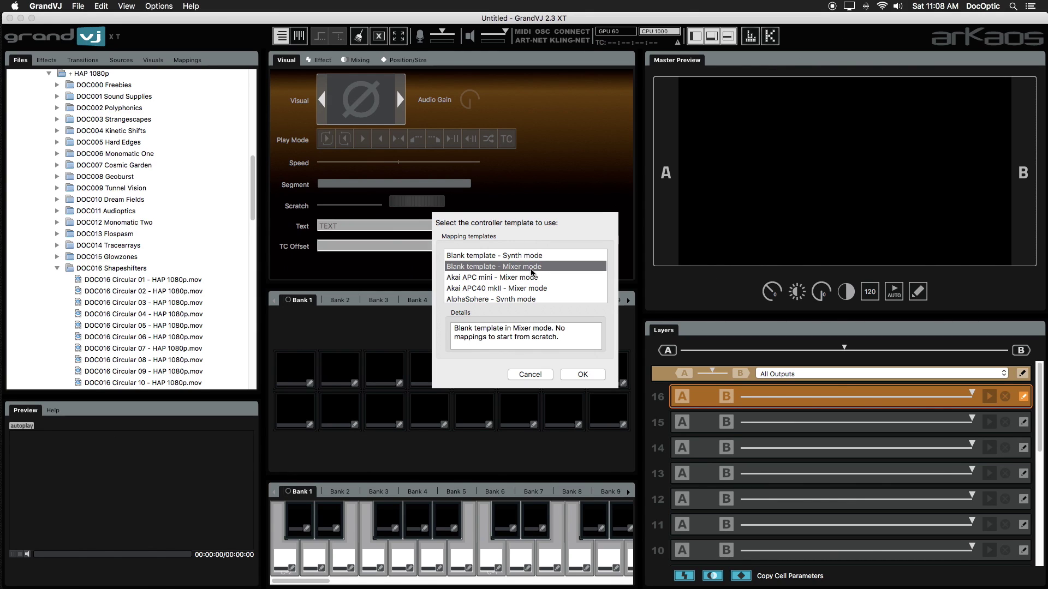
{"action": "left_click", "coordinate": [582, 374]}
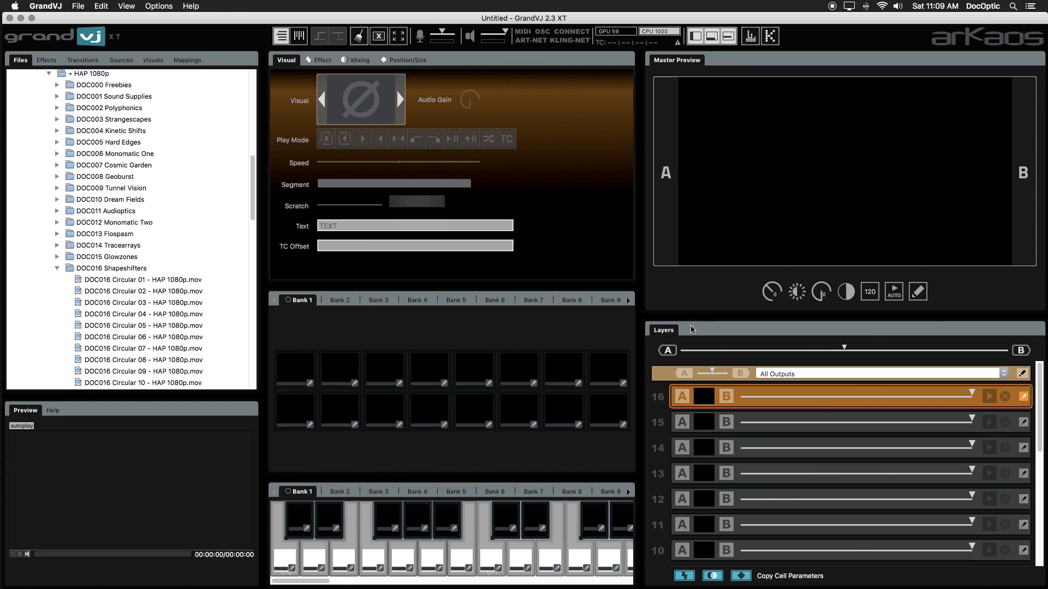
Browse the Effects, Transitions and Sources lists, then return to the Files browser
{"action": "left_click", "coordinate": [42, 64]}
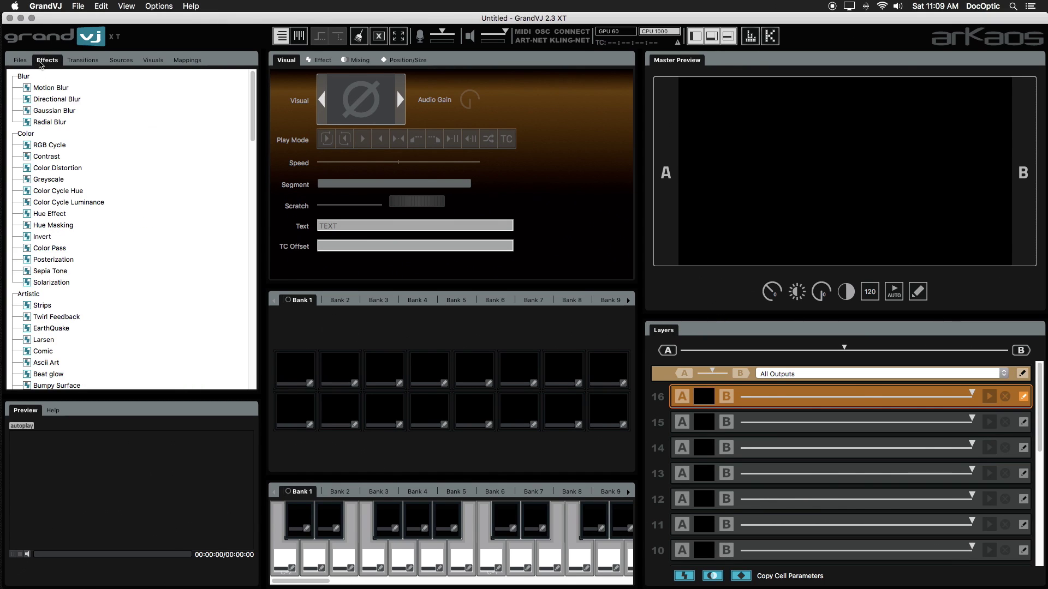
{"action": "left_click", "coordinate": [82, 64]}
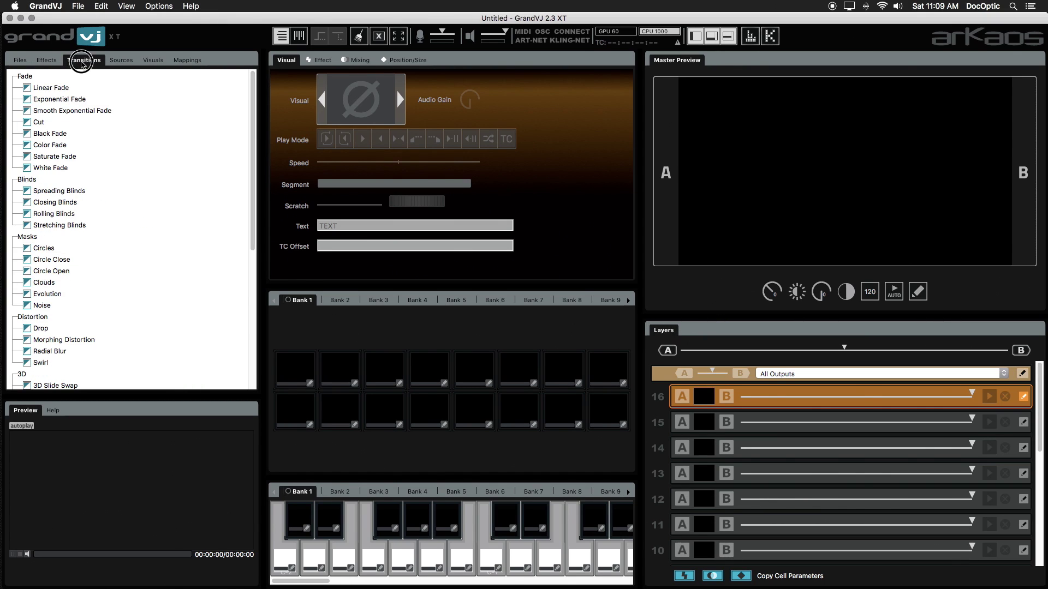
{"action": "left_click", "coordinate": [120, 61]}
{"action": "left_click", "coordinate": [84, 64]}
{"action": "left_click", "coordinate": [57, 64]}
{"action": "left_click", "coordinate": [26, 61]}
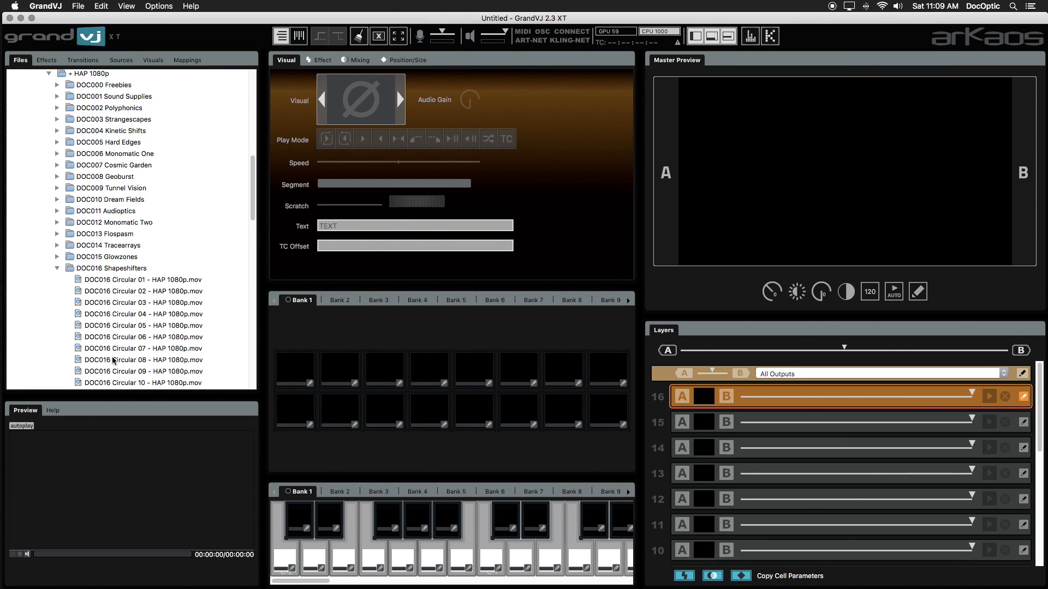
Preview DOC016 Circular 03 and Circular 01, toggle autoplay, and show the Help text
{"action": "left_click", "coordinate": [125, 303]}
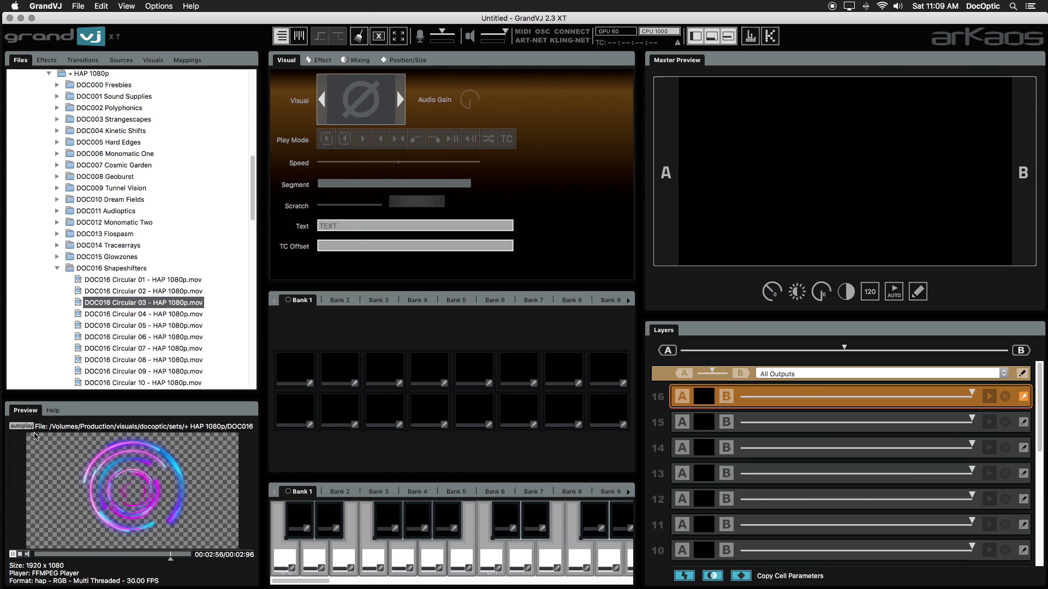
{"action": "left_click", "coordinate": [18, 427]}
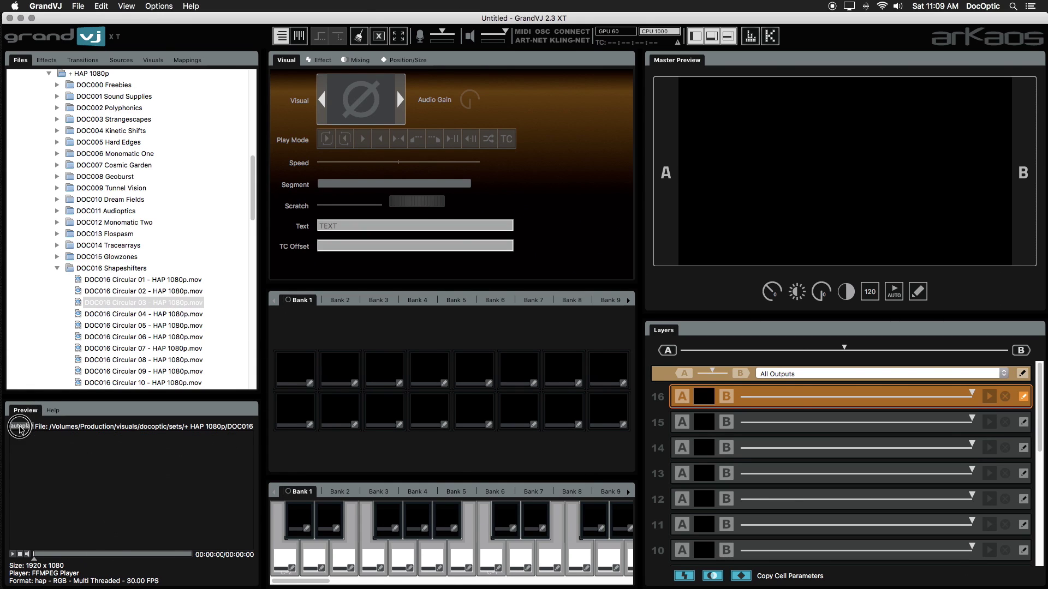
{"action": "left_click", "coordinate": [155, 280]}
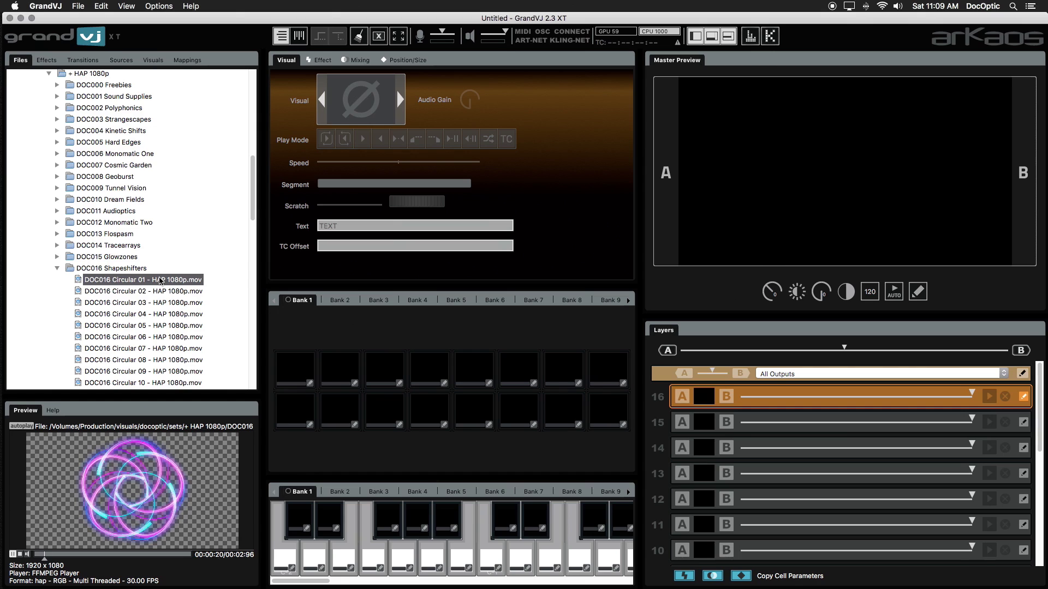
{"action": "left_click", "coordinate": [53, 412]}
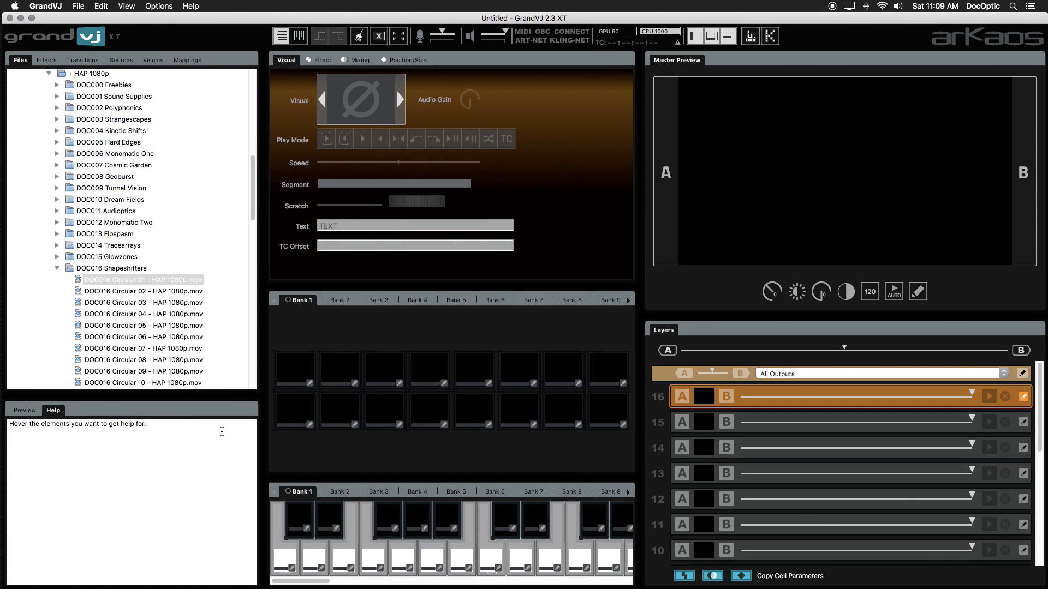
Look through the layer's Effect, Mixing, Position/Size and Visual settings
{"action": "mouse_move", "coordinate": [290, 361]}
{"action": "mouse_move", "coordinate": [676, 392]}
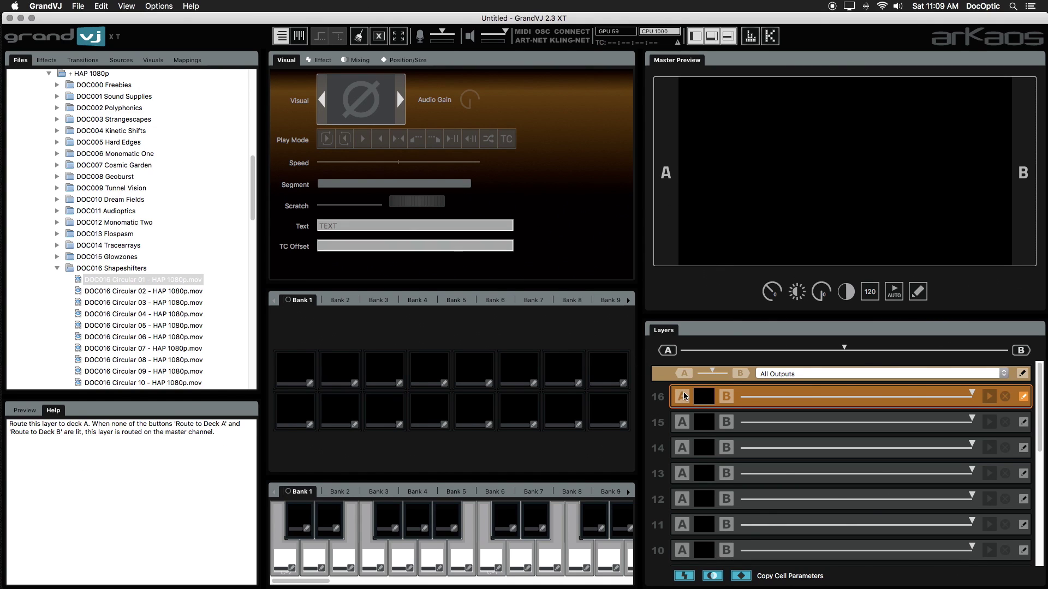
{"action": "mouse_move", "coordinate": [706, 398]}
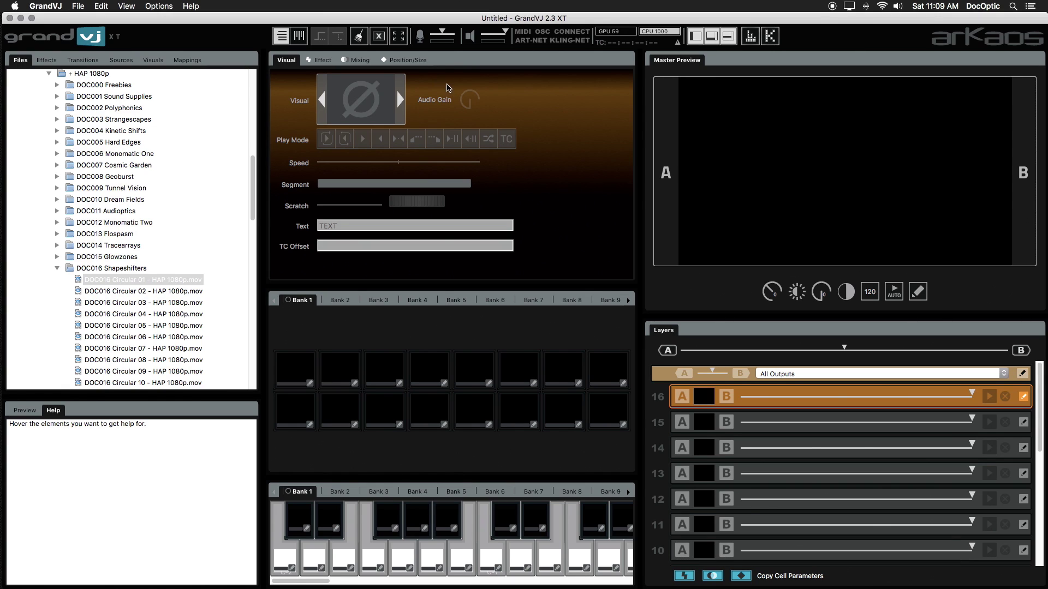
{"action": "left_click", "coordinate": [323, 60]}
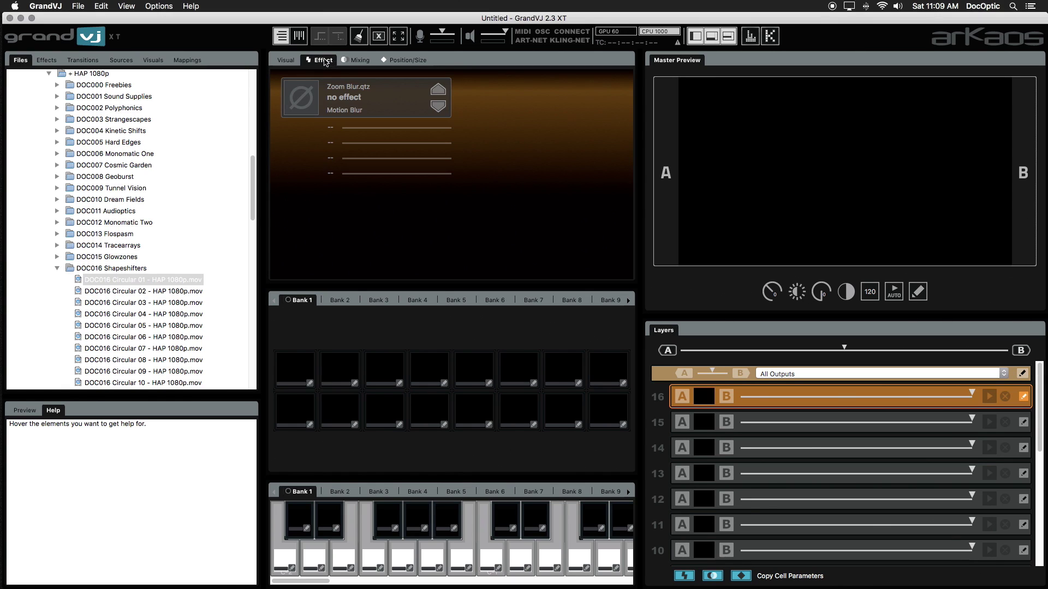
{"action": "left_click", "coordinate": [359, 62]}
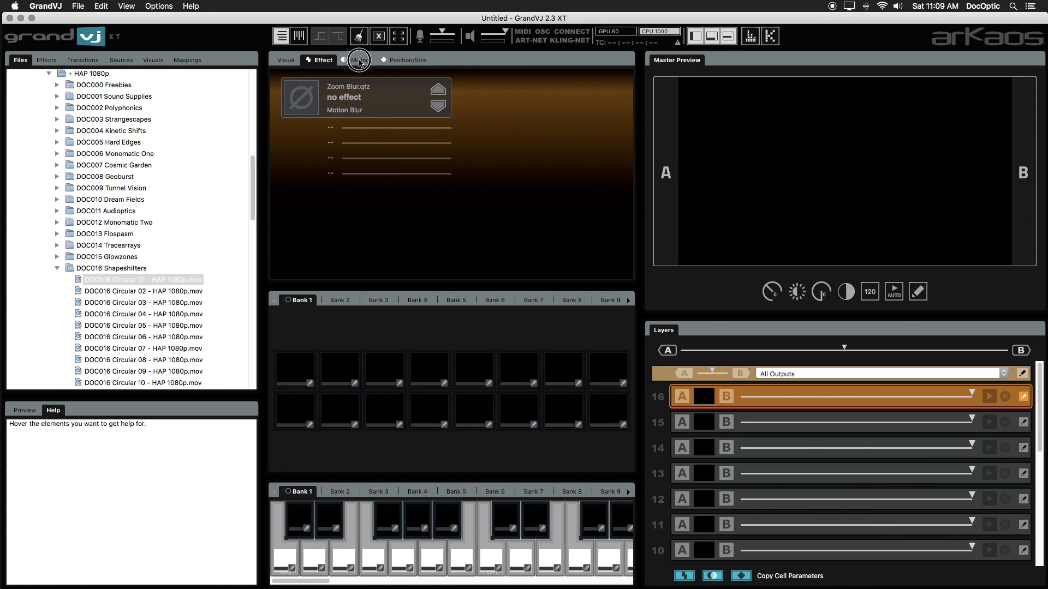
{"action": "left_click", "coordinate": [409, 61]}
{"action": "left_click", "coordinate": [293, 61]}
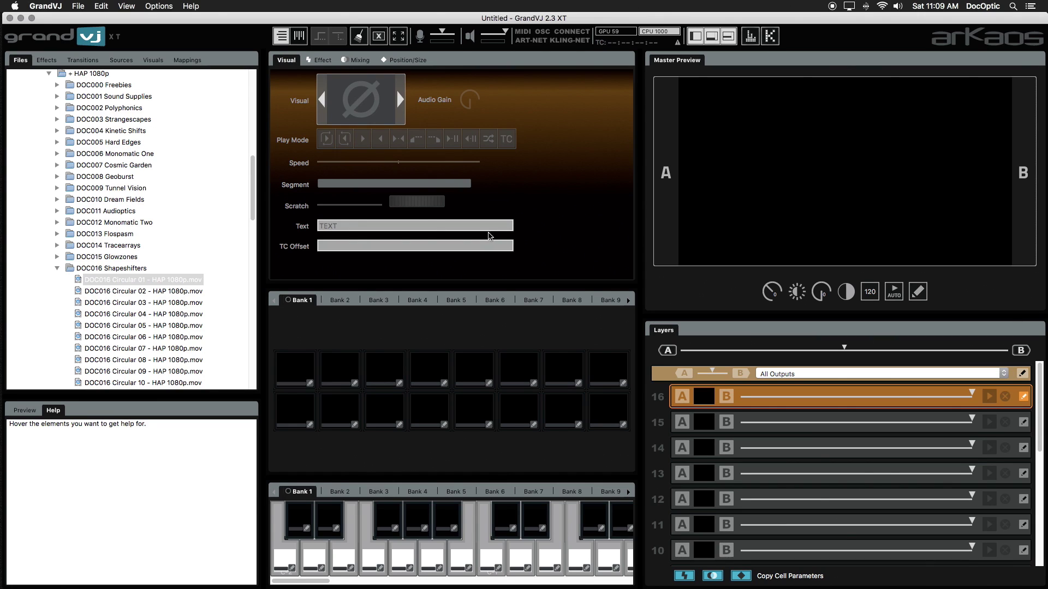
Step through Banks 2, 3 and 4, then go back to Bank 1
{"action": "left_click", "coordinate": [333, 302]}
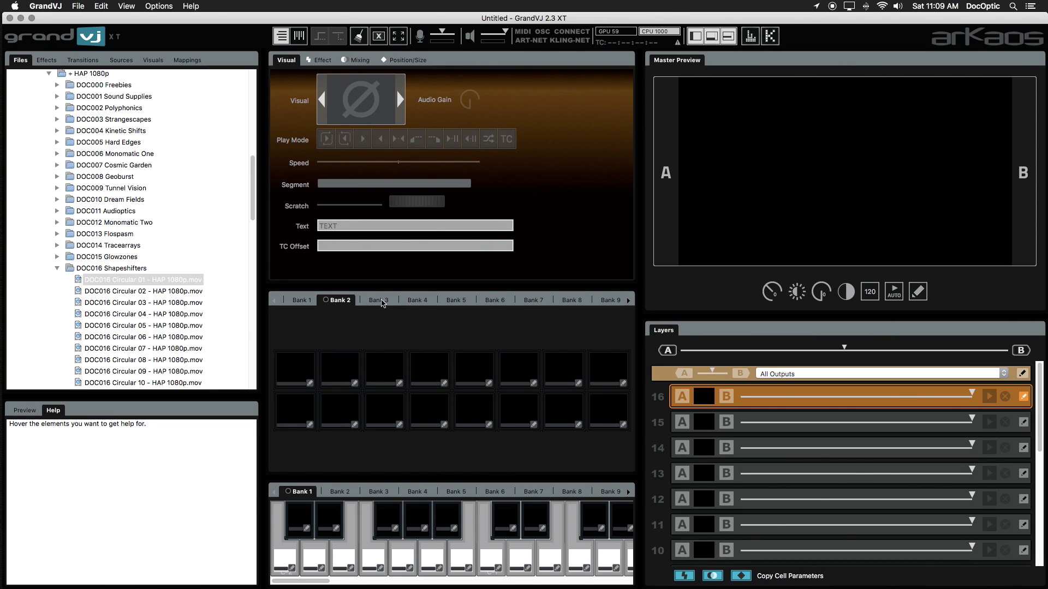
{"action": "left_click", "coordinate": [384, 303]}
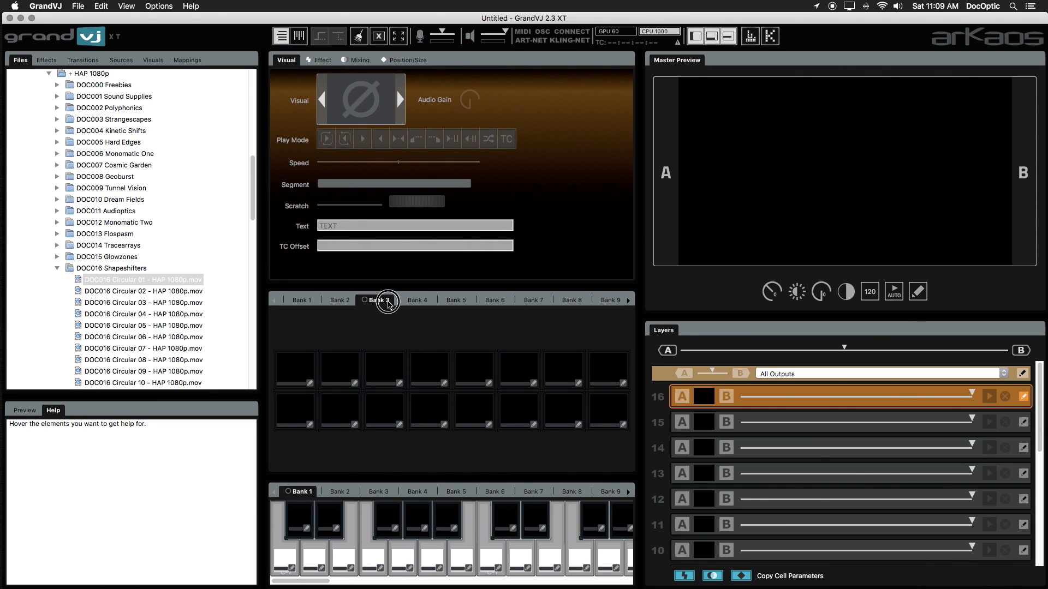
{"action": "left_click", "coordinate": [427, 303]}
{"action": "left_click", "coordinate": [301, 302]}
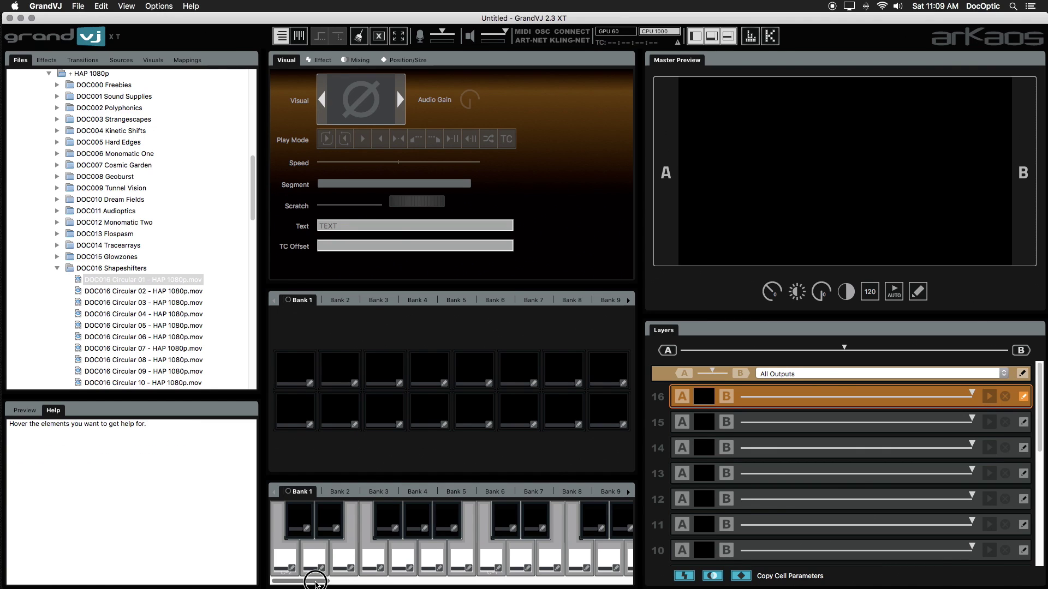
{"action": "mouse_move", "coordinate": [315, 583]}
{"action": "left_mouse_down"}
{"action": "mouse_move", "coordinate": [398, 582]}
{"action": "mouse_move", "coordinate": [300, 573]}
{"action": "left_mouse_up"}
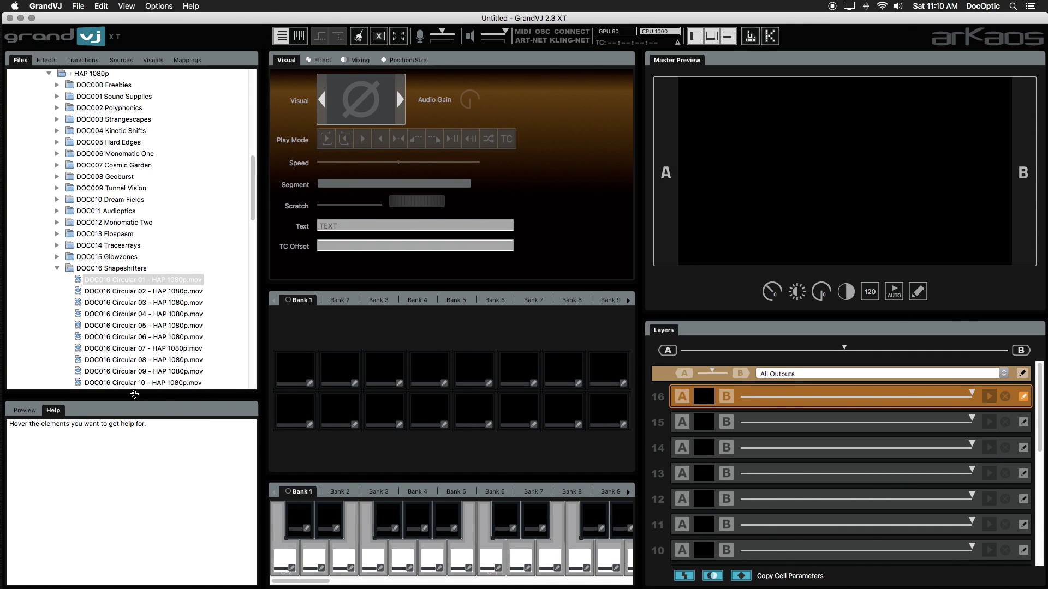
Restore the clip preview and set Bank 1's matrix to 5 horizontal by 4 vertical
{"action": "left_click", "coordinate": [32, 408]}
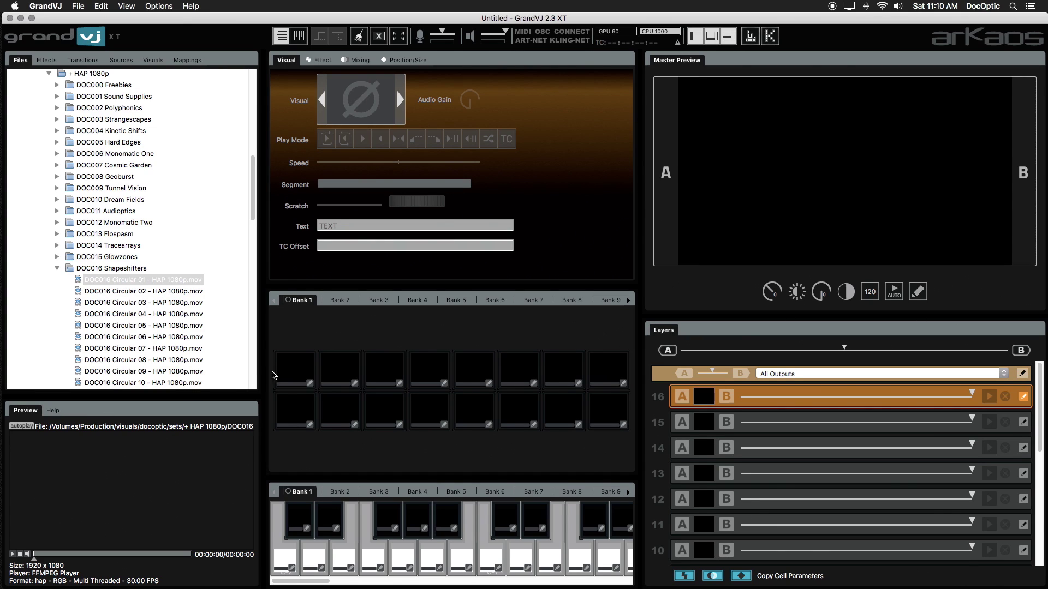
{"action": "right_click", "coordinate": [314, 334]}
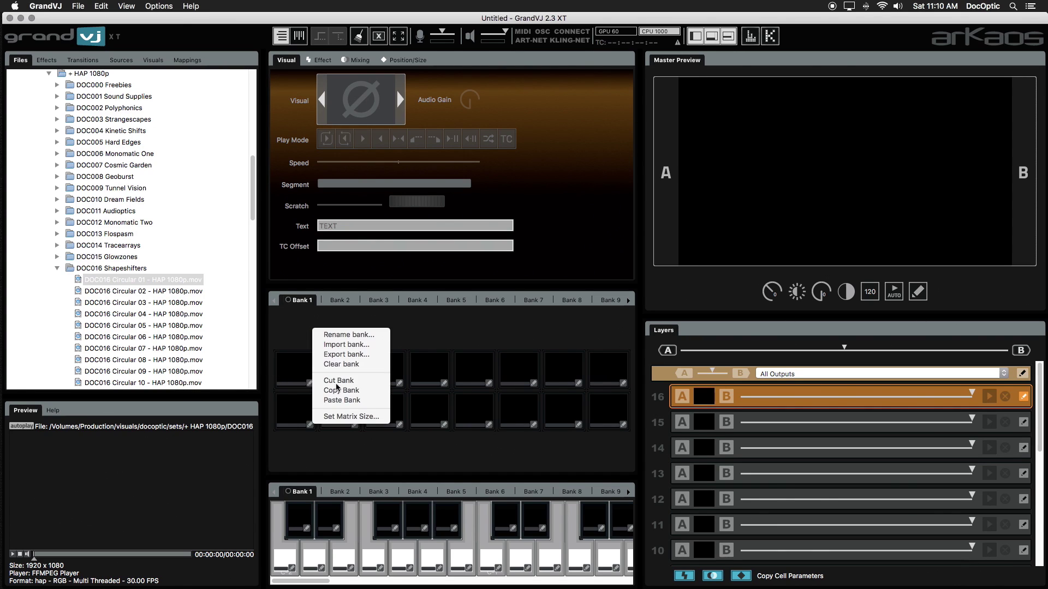
{"action": "left_click", "coordinate": [369, 418]}
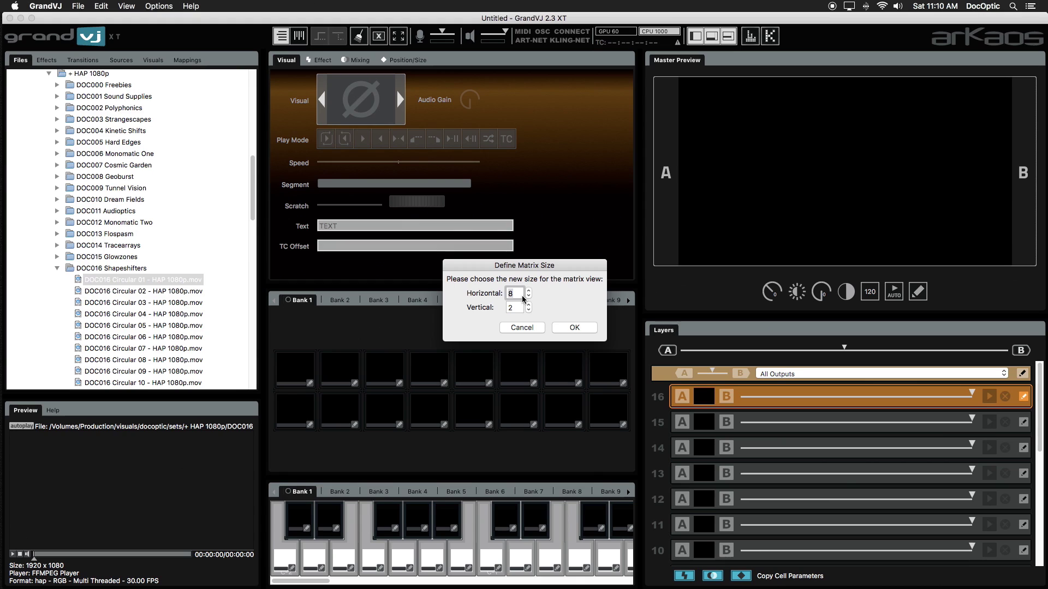
{"action": "type", "text": "5"}
{"action": "key", "text": "Tab"}
{"action": "type", "text": "4"}
{"action": "left_click", "coordinate": [573, 328]}
{"action": "left_click", "coordinate": [601, 211]}
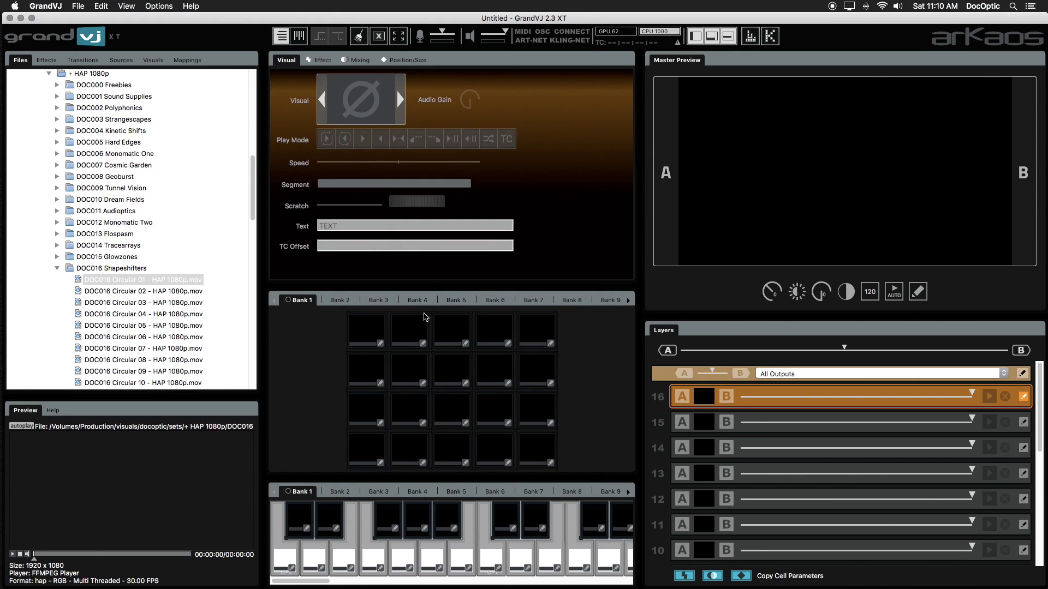
{"action": "key", "text": "super+Tab"}
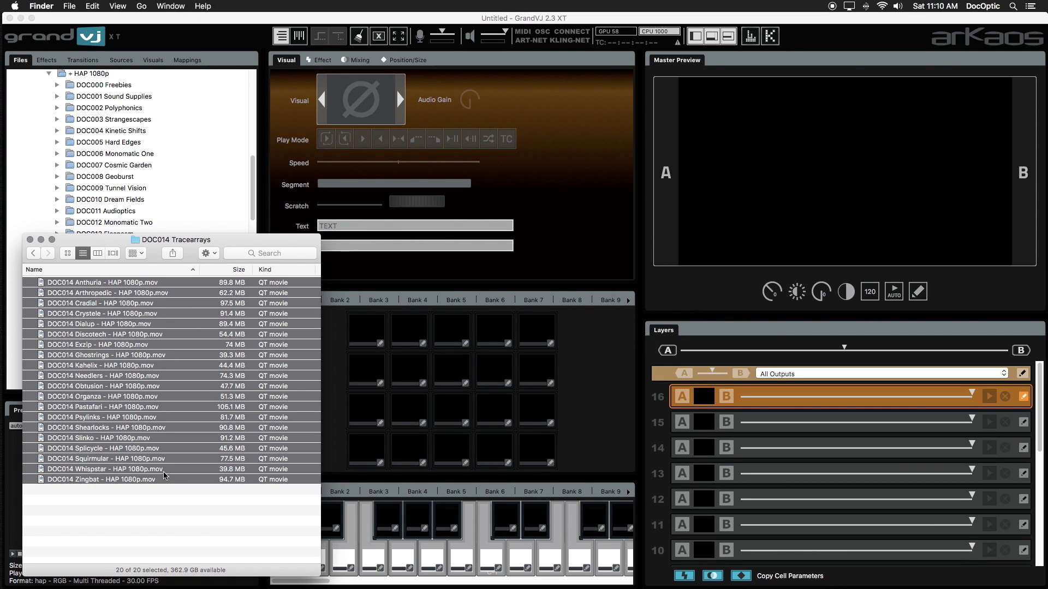
Drop all 20 DOC014 Tracearrays clips from Finder into Bank 1, starting at its first cell
{"action": "left_click", "coordinate": [167, 499]}
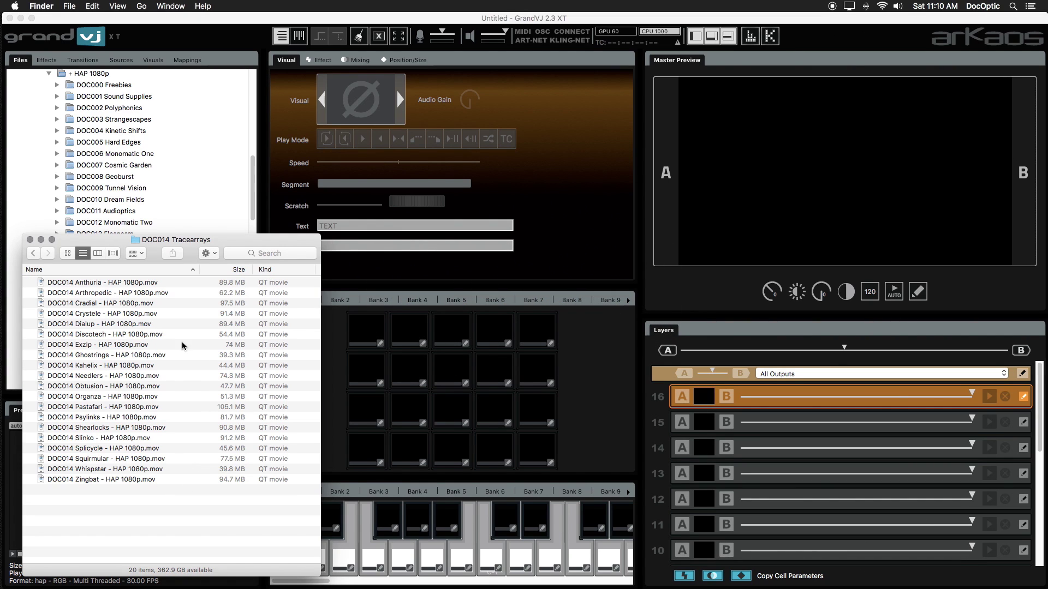
{"action": "left_click_drag", "start_coordinate": [229, 245], "coordinate": [224, 238]}
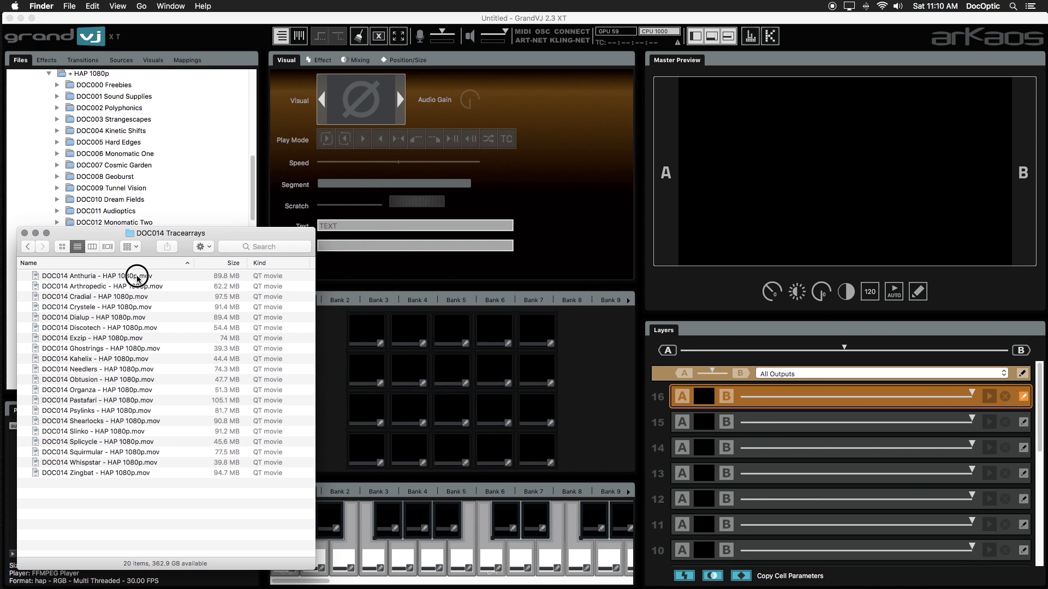
{"action": "left_click_drag", "start_coordinate": [133, 276], "coordinate": [367, 333]}
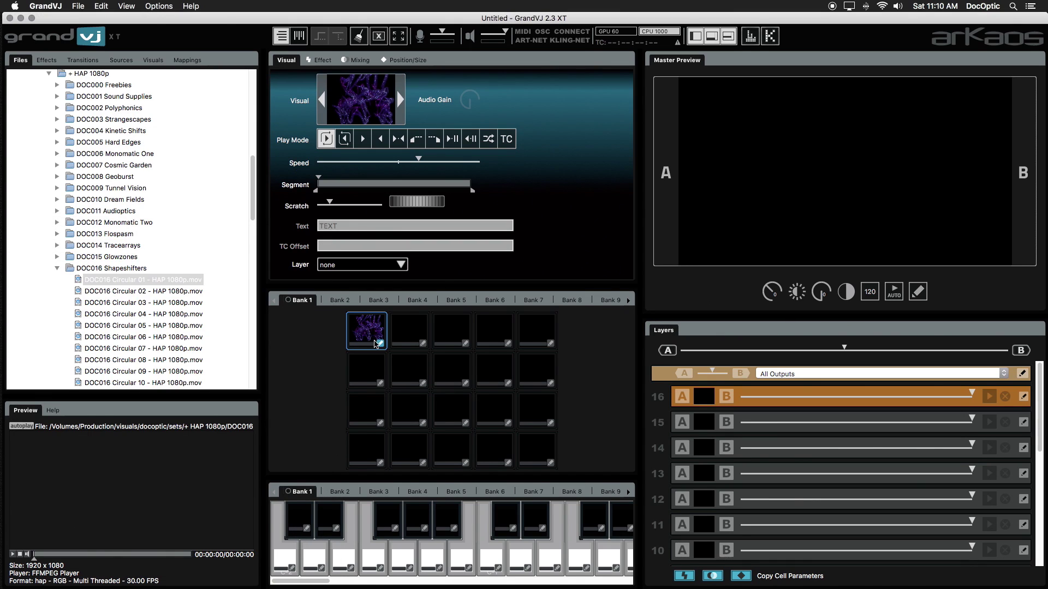
{"action": "key", "text": "super+Tab"}
{"action": "left_click", "coordinate": [483, 315]}
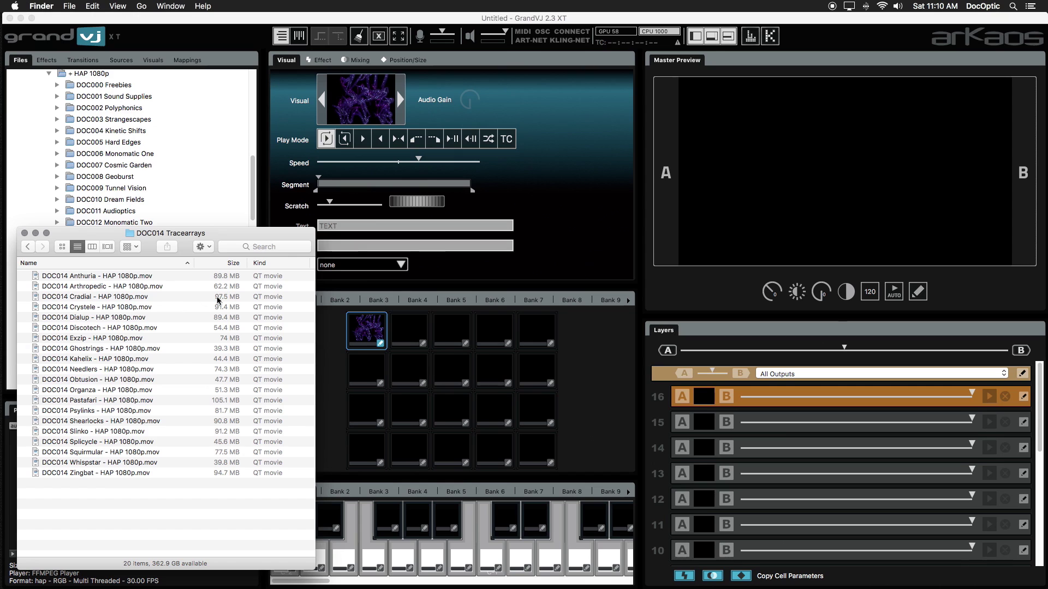
{"action": "left_click", "coordinate": [124, 278]}
{"action": "key", "text": "super+a"}
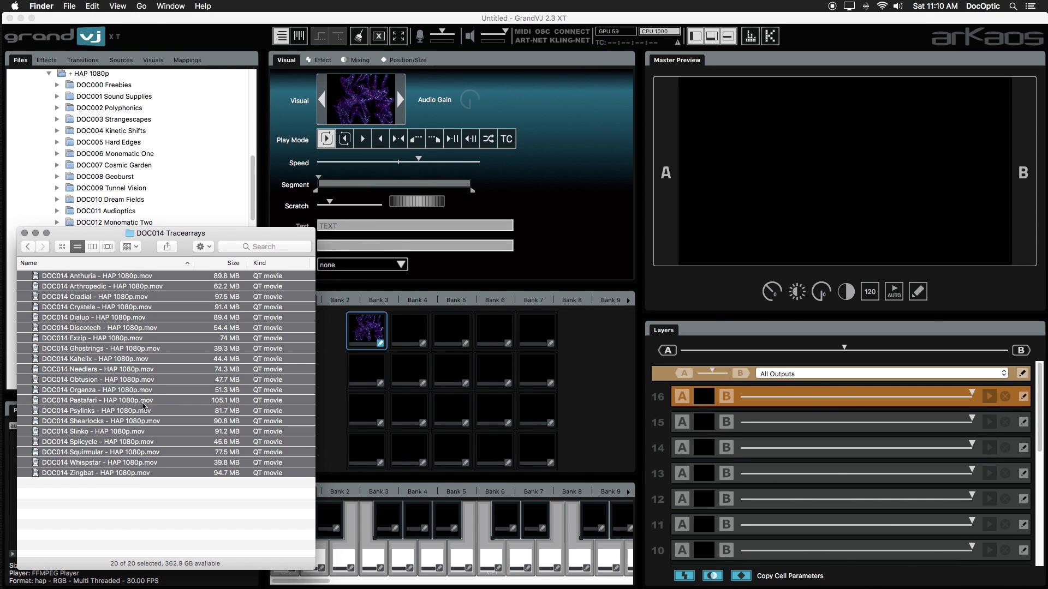
{"action": "left_click_drag", "start_coordinate": [142, 404], "coordinate": [363, 331]}
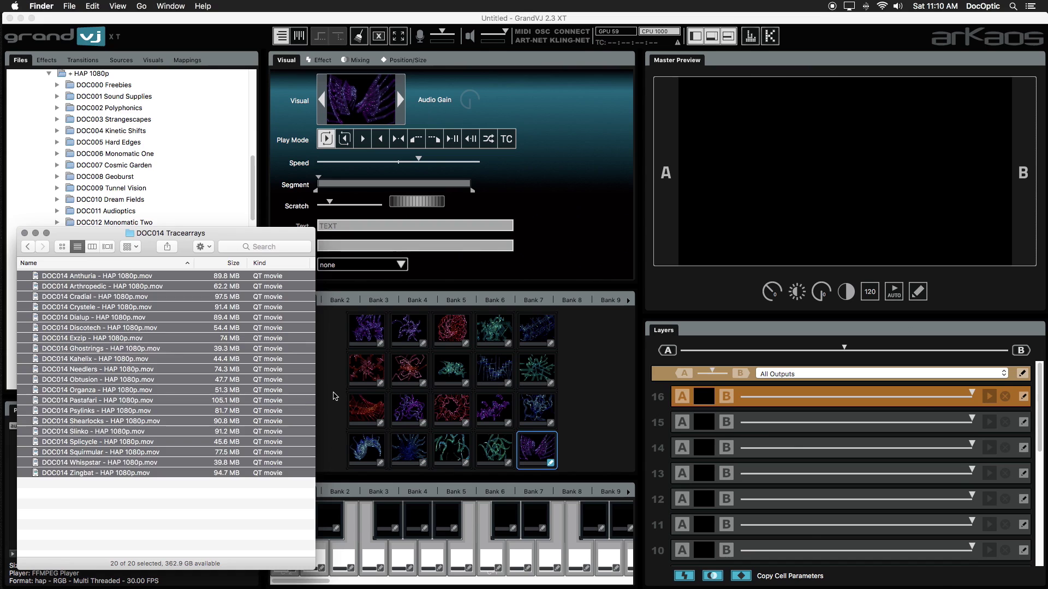
{"action": "left_click", "coordinate": [335, 396]}
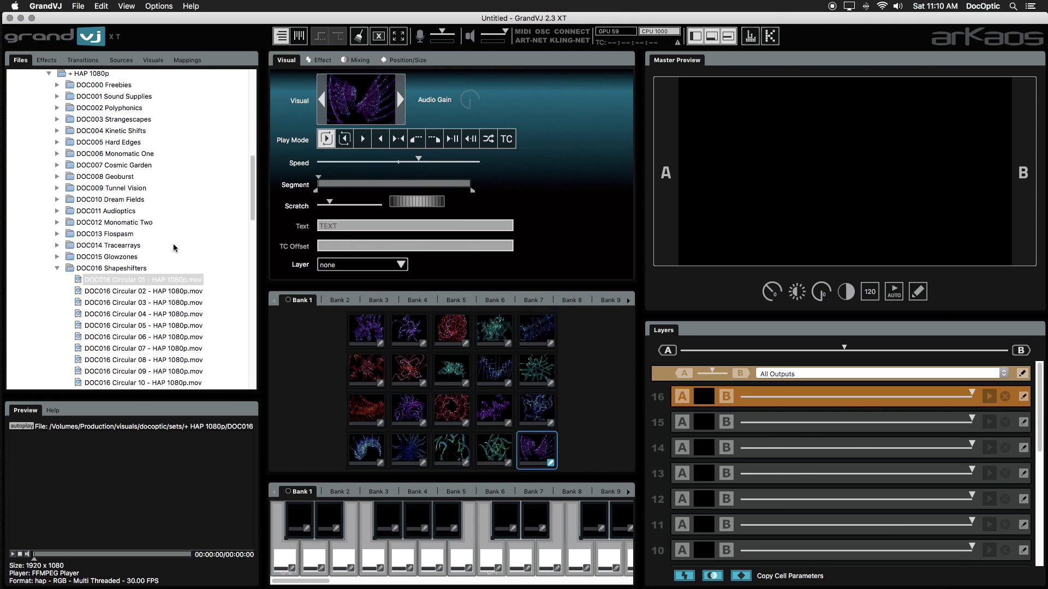
Import the DOC016 Shapeshifters folder into Bank 2, trying Hexagonal 01 in the first cell
{"action": "left_click", "coordinate": [337, 301]}
{"action": "left_click_drag", "start_coordinate": [214, 299], "coordinate": [375, 339]}
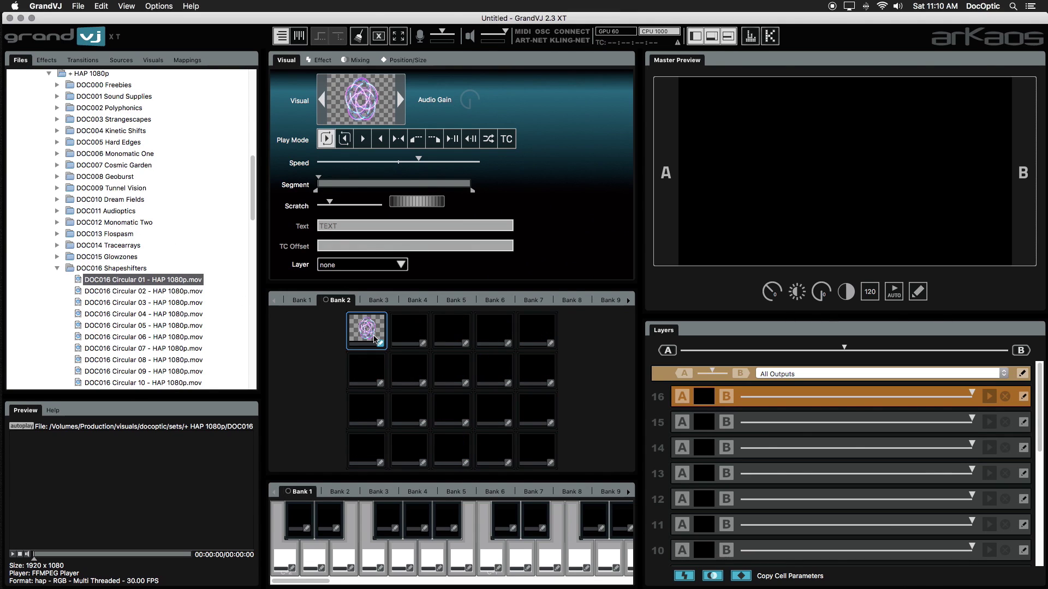
{"action": "left_click_drag", "start_coordinate": [126, 268], "coordinate": [368, 331]}
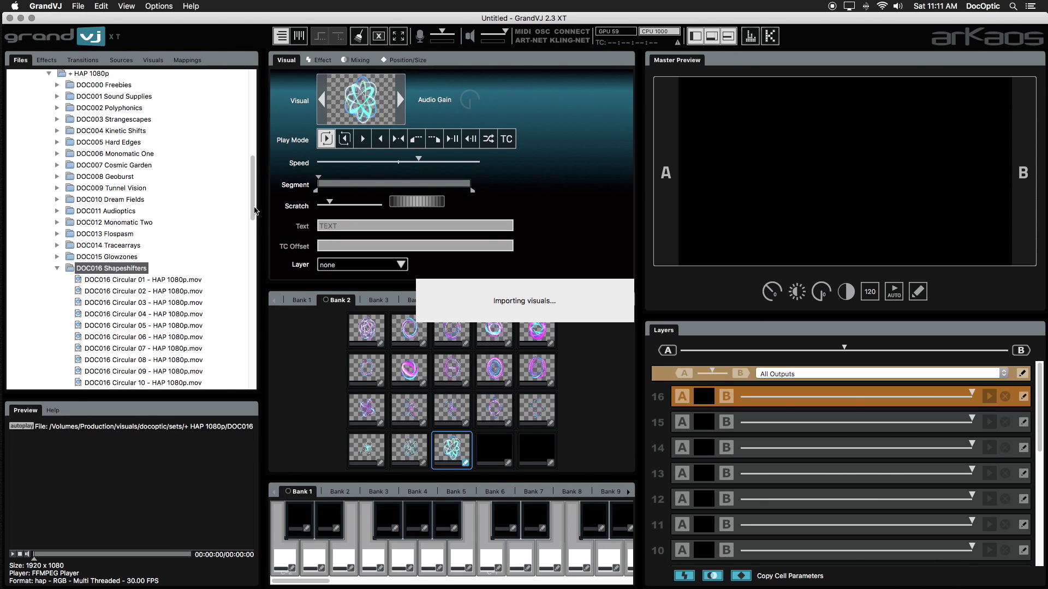
{"action": "left_click_drag", "start_coordinate": [254, 210], "coordinate": [252, 272]}
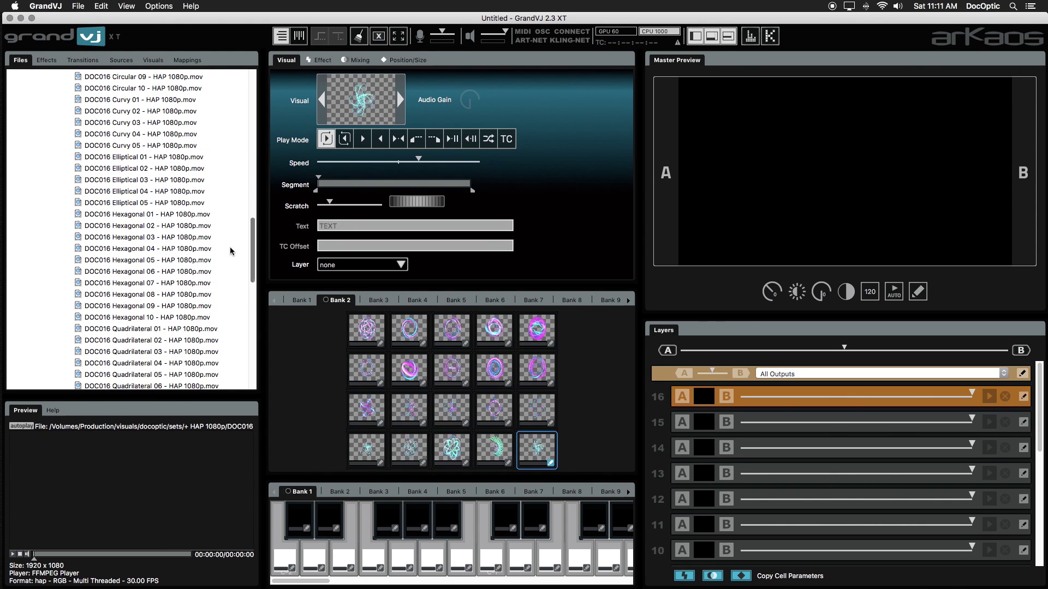
{"action": "left_click", "coordinate": [202, 216]}
{"action": "left_click_drag", "start_coordinate": [192, 214], "coordinate": [369, 332]}
{"action": "left_click_drag", "start_coordinate": [254, 242], "coordinate": [256, 208]}
Clear Bank 2's first cell and reload it with DOC016 Circular 01
{"action": "right_click", "coordinate": [375, 329]}
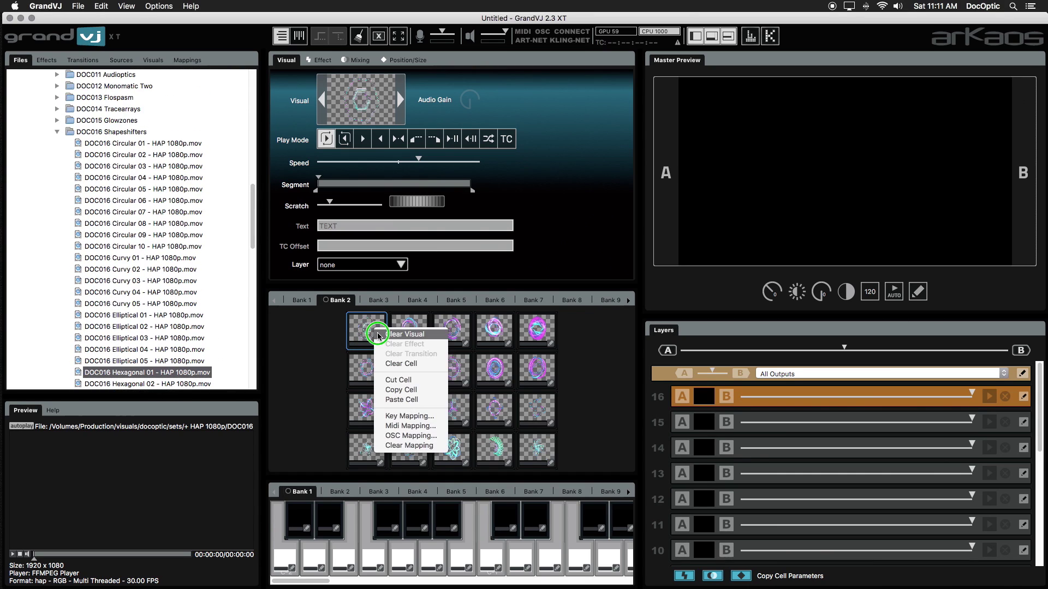
{"action": "left_click", "coordinate": [398, 364]}
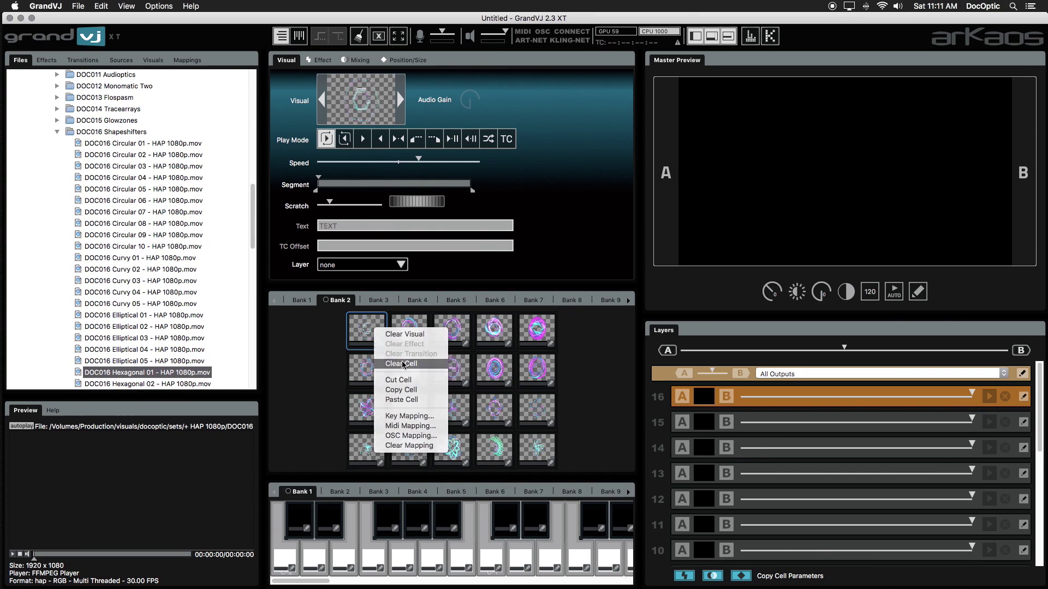
{"action": "left_click", "coordinate": [164, 145]}
{"action": "left_click_drag", "start_coordinate": [164, 147], "coordinate": [359, 334]}
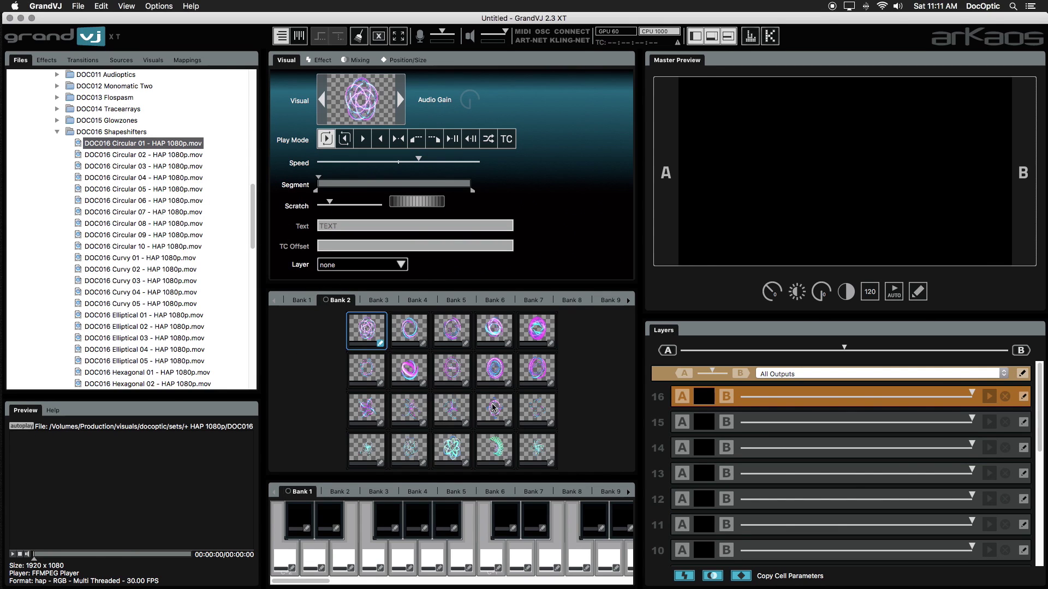
{"action": "left_click", "coordinate": [655, 395]}
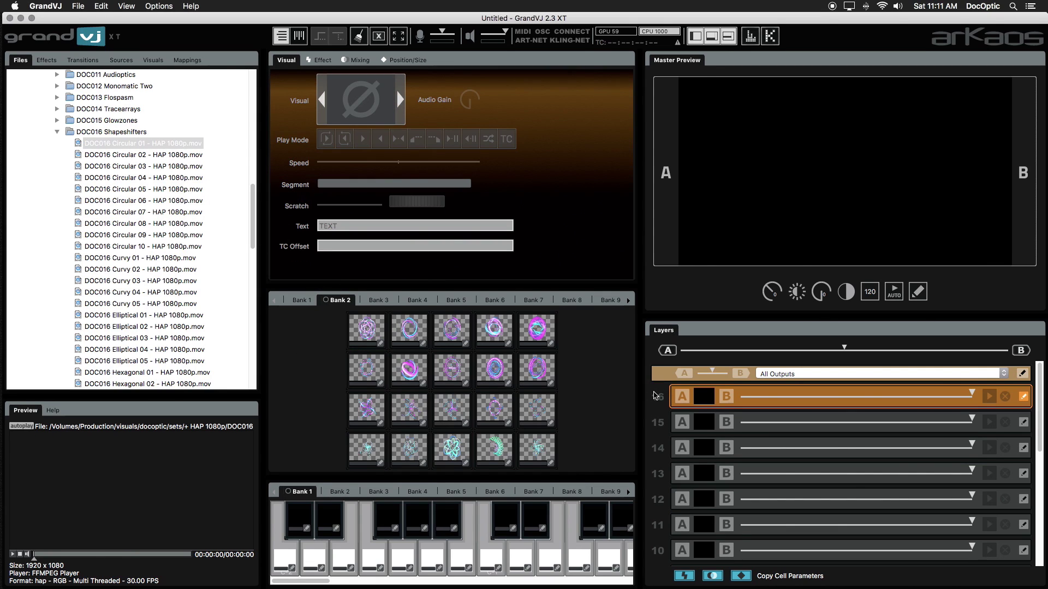
Trigger a Bank 2 clip on layer 16, test stop, resume and clear, then retrigger it
{"action": "left_click", "coordinate": [665, 425]}
{"action": "left_click", "coordinate": [666, 400]}
{"action": "left_click", "coordinate": [461, 332]}
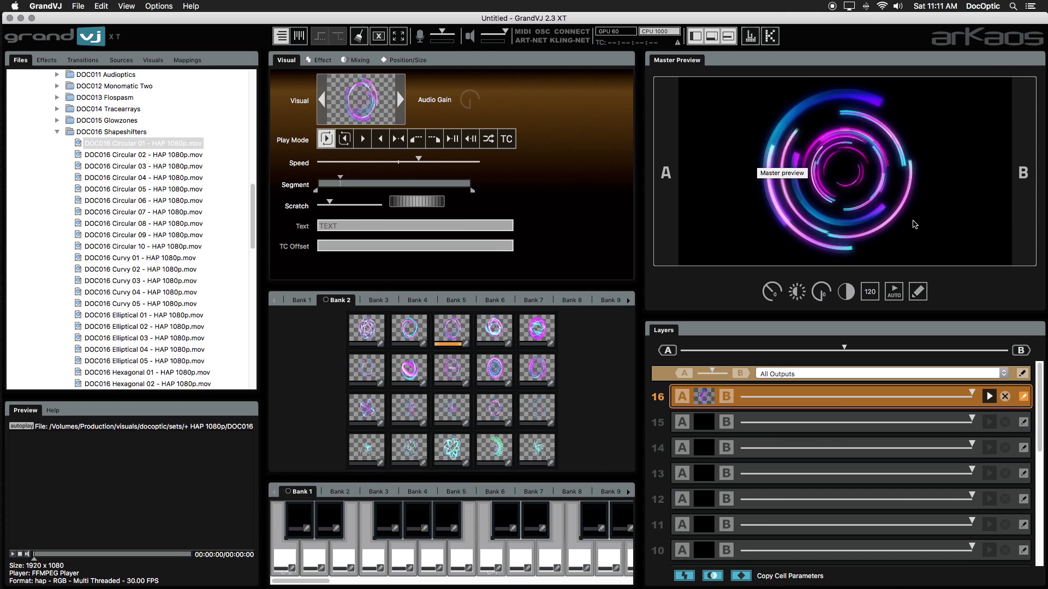
{"action": "left_click", "coordinate": [991, 399]}
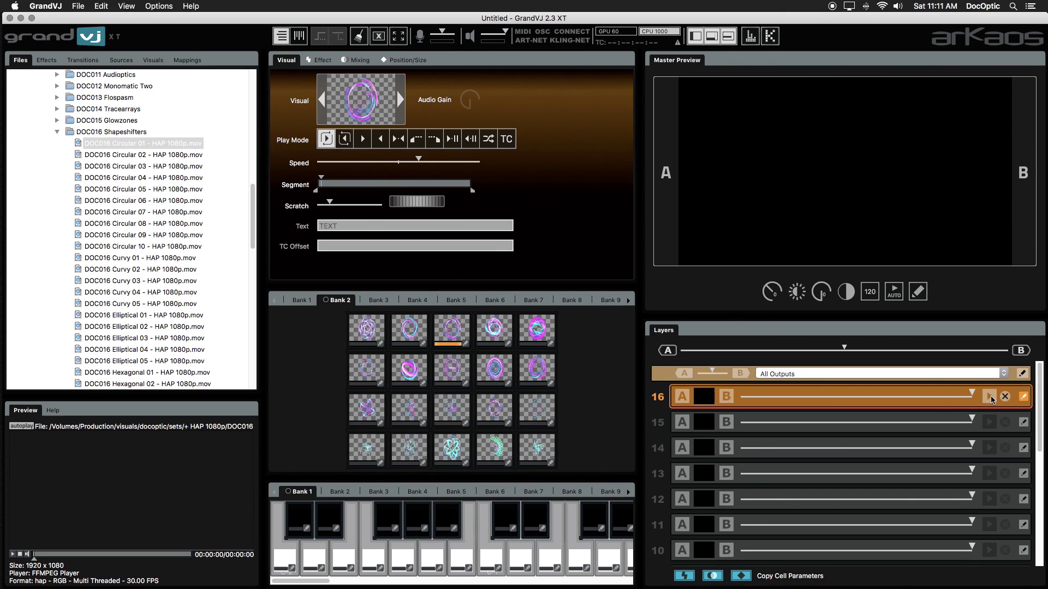
{"action": "left_click", "coordinate": [991, 399]}
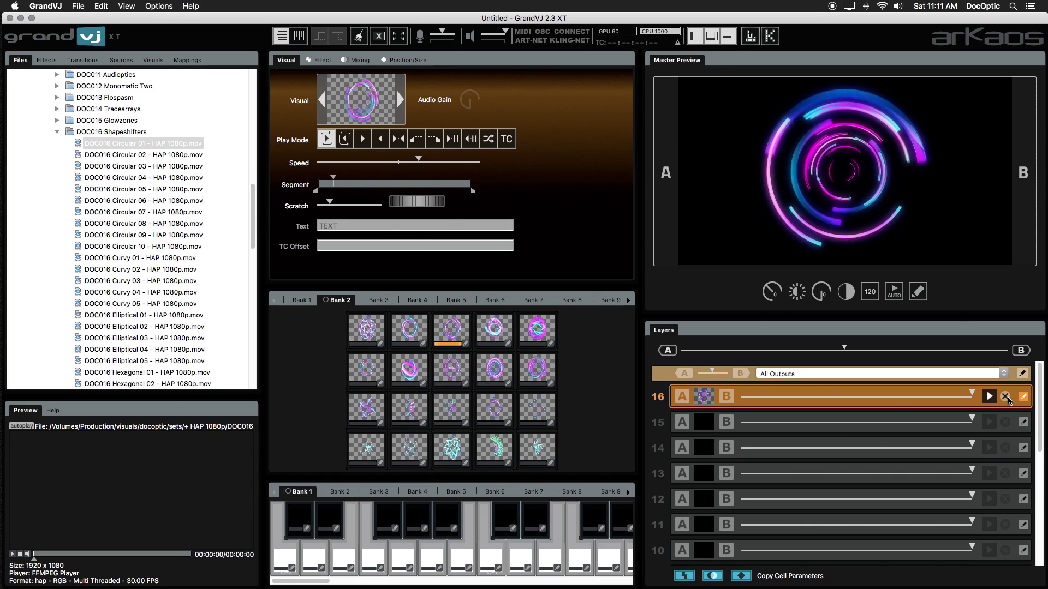
{"action": "left_click", "coordinate": [1005, 398]}
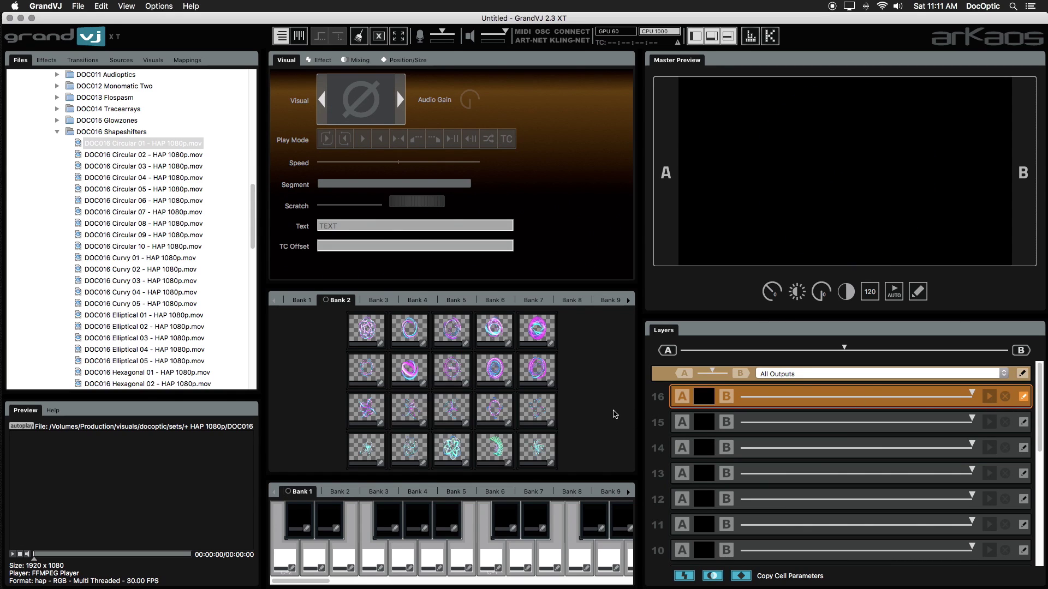
{"action": "left_click", "coordinate": [456, 372]}
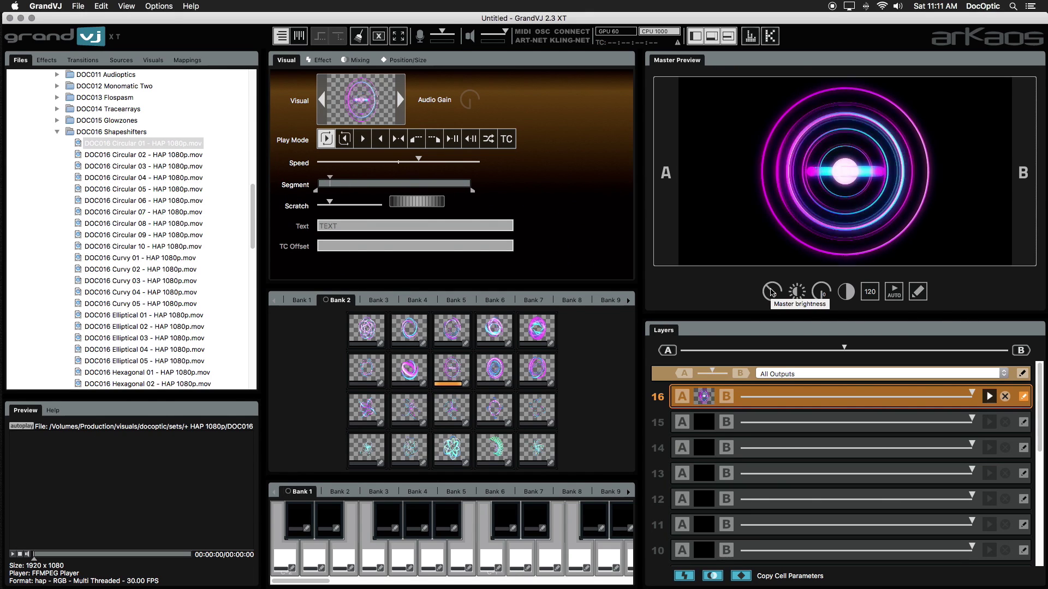
{"action": "left_click", "coordinate": [771, 292]}
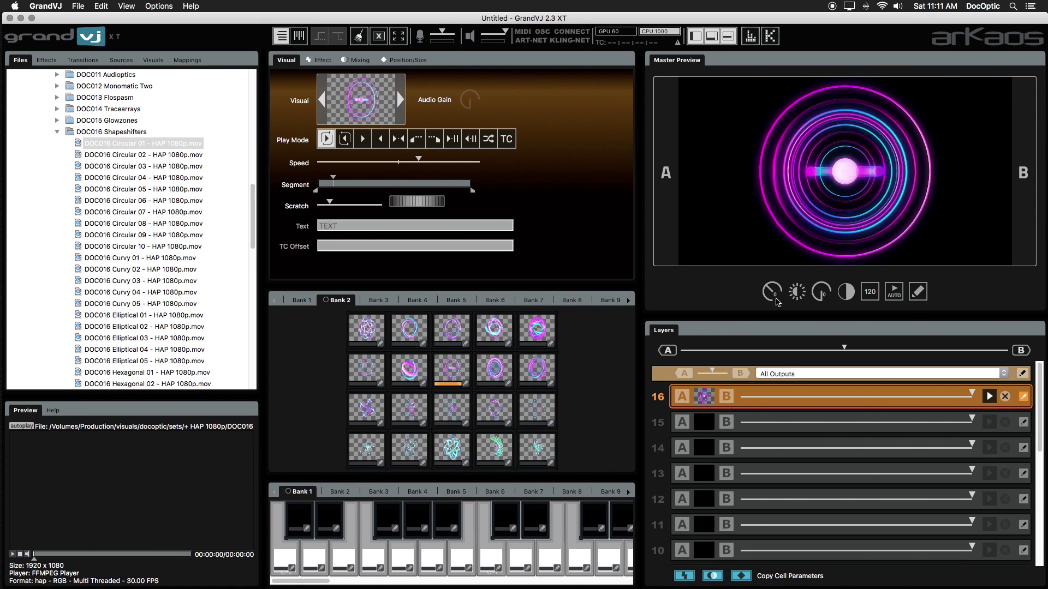
{"action": "left_click_drag", "start_coordinate": [769, 293], "coordinate": [770, 276]}
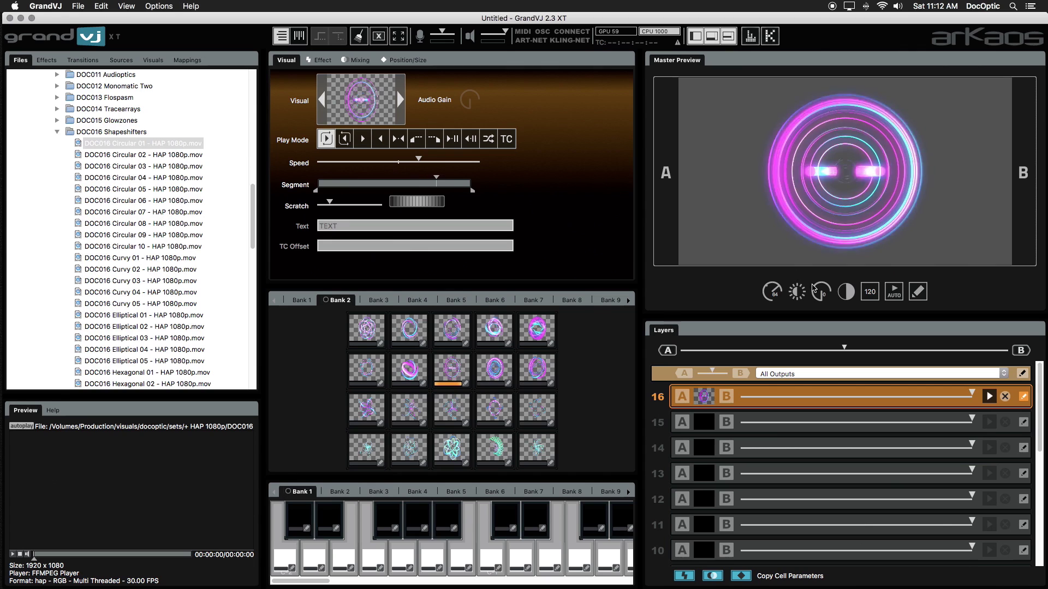
{"action": "left_click_drag", "start_coordinate": [823, 298], "coordinate": [816, 261]}
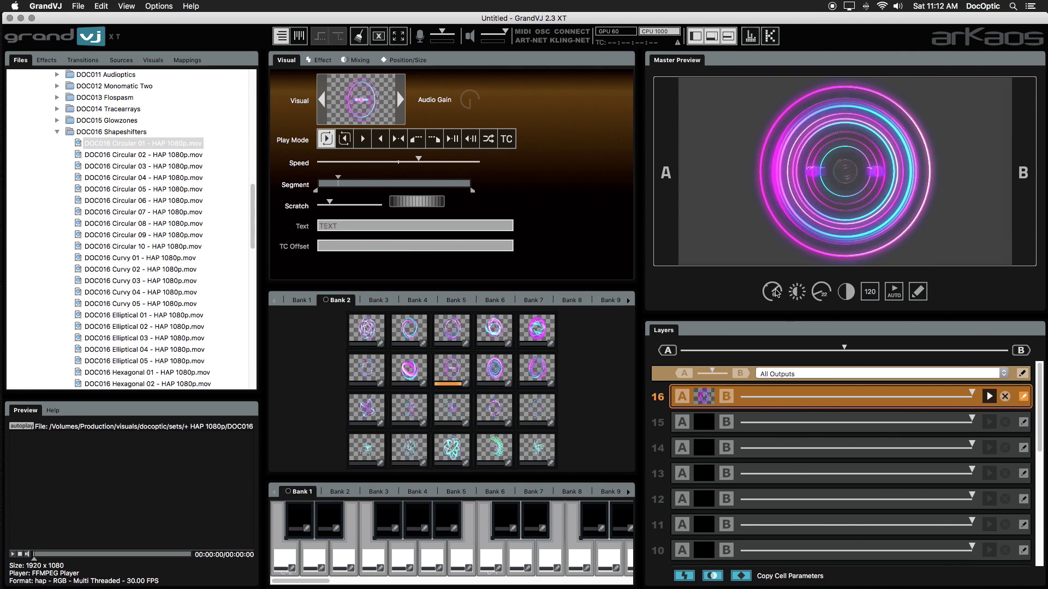
{"action": "double_click", "coordinate": [772, 291]}
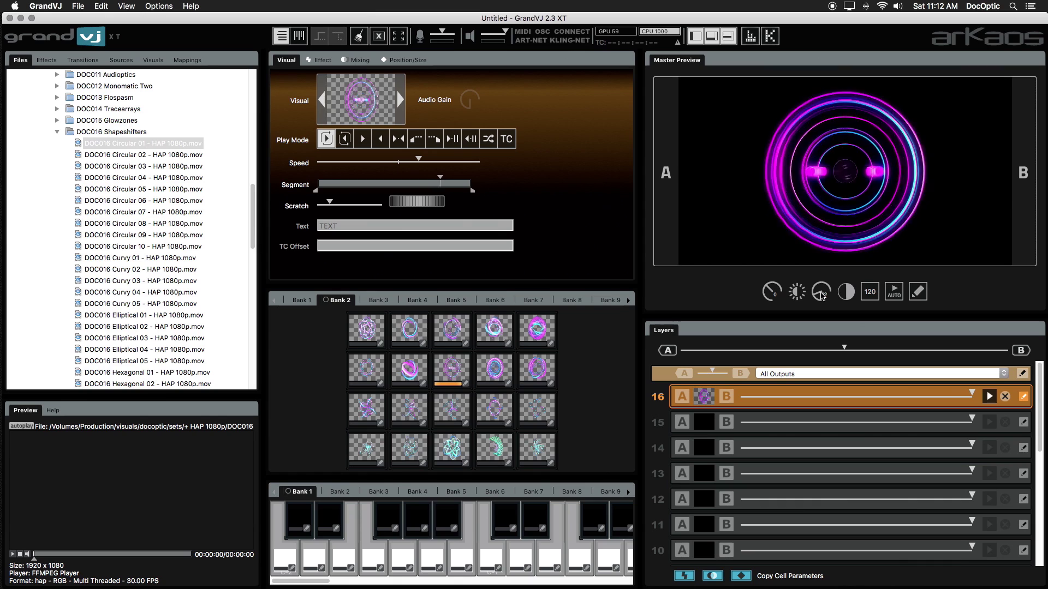
{"action": "double_click", "coordinate": [822, 296]}
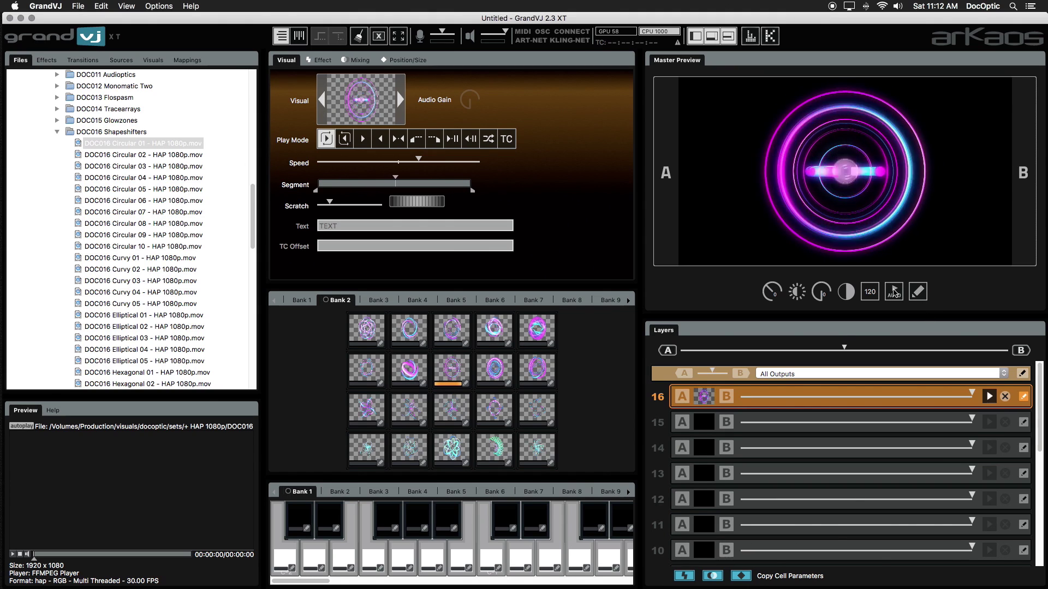
Turn on bank autoplay and tap the tempo up to 181
{"action": "left_click", "coordinate": [893, 293]}
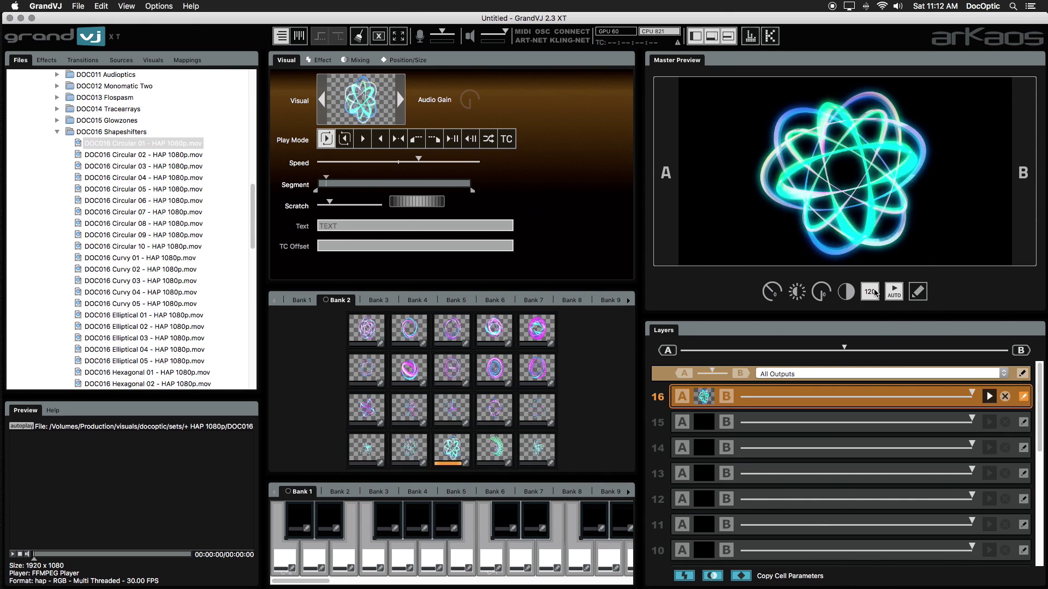
{"action": "left_click", "coordinate": [871, 293]}
{"action": "left_click", "coordinate": [870, 295]}
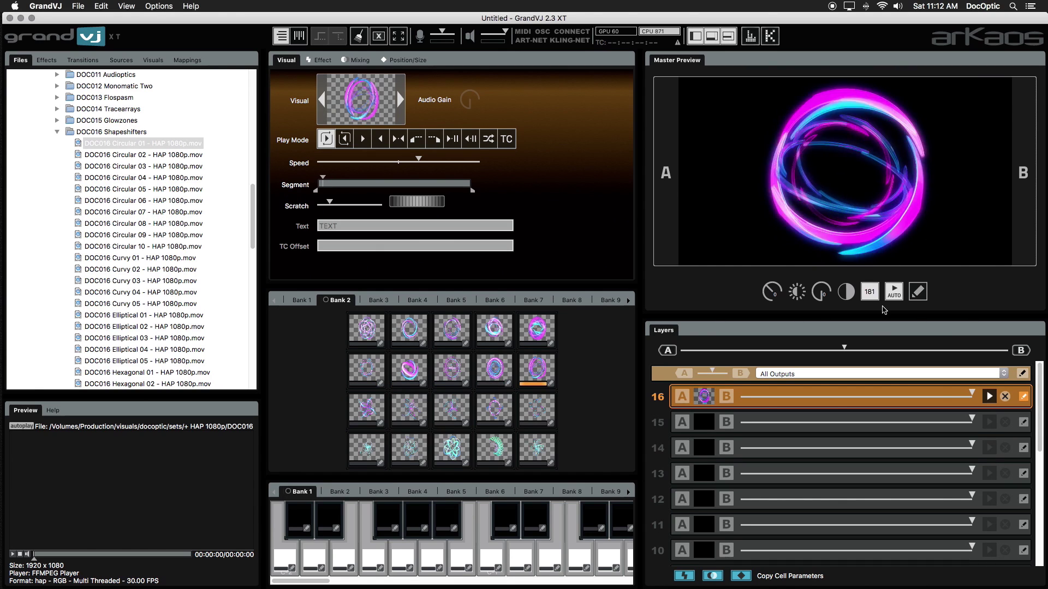
In Autoplay Settings, leave Audio Beat Detection off, keep Layer 16 as target, and confirm
{"action": "right_click", "coordinate": [894, 291]}
{"action": "left_click_drag", "start_coordinate": [848, 204], "coordinate": [993, 195]}
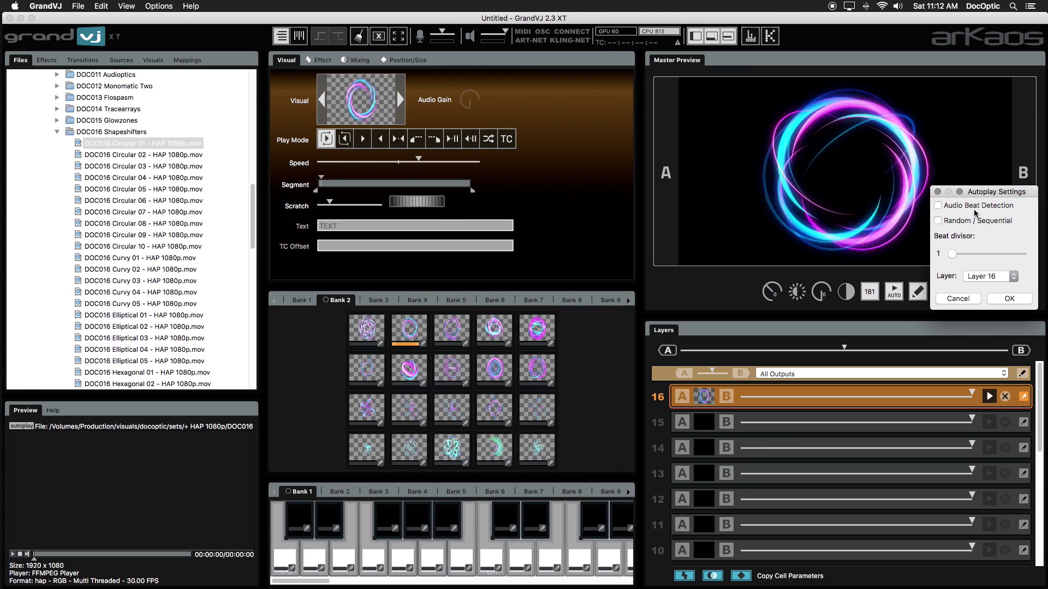
{"action": "left_click", "coordinate": [938, 206]}
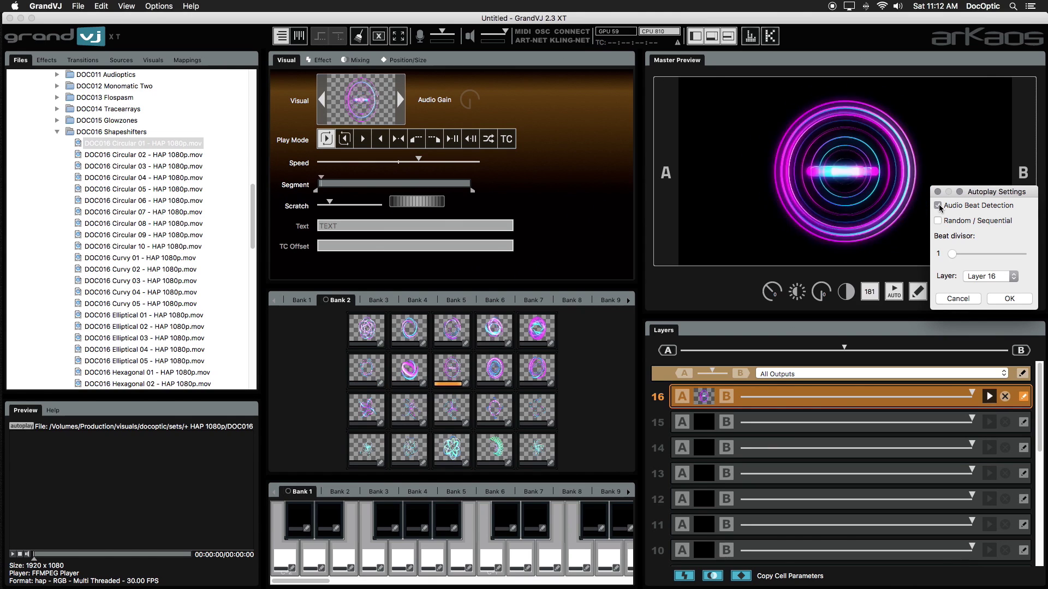
{"action": "left_click", "coordinate": [938, 206]}
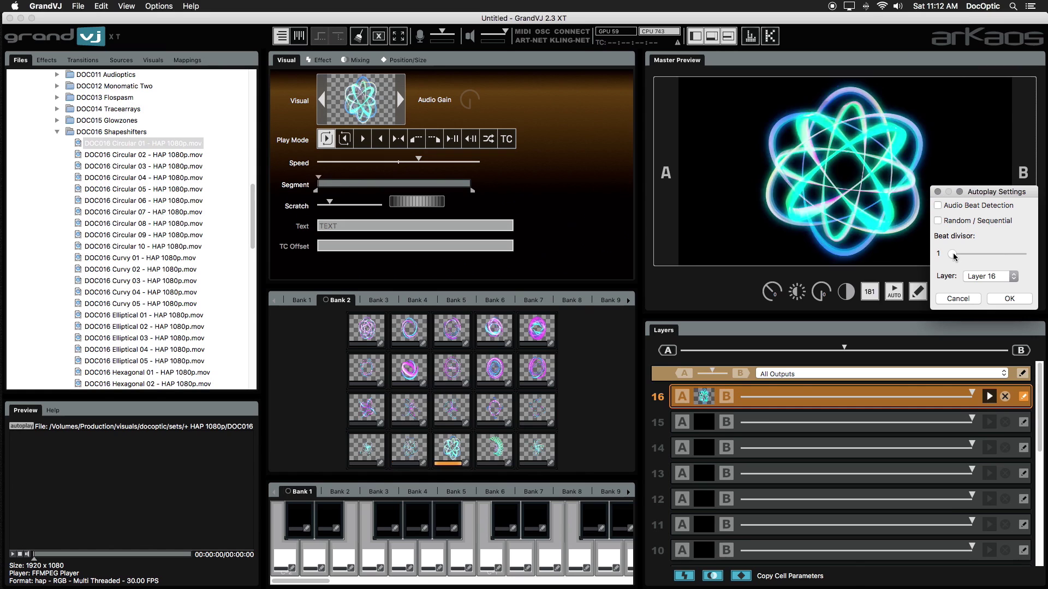
{"action": "mouse_move", "coordinate": [952, 255]}
{"action": "left_mouse_down"}
{"action": "mouse_move", "coordinate": [965, 255]}
{"action": "mouse_move", "coordinate": [952, 255]}
{"action": "left_mouse_up"}
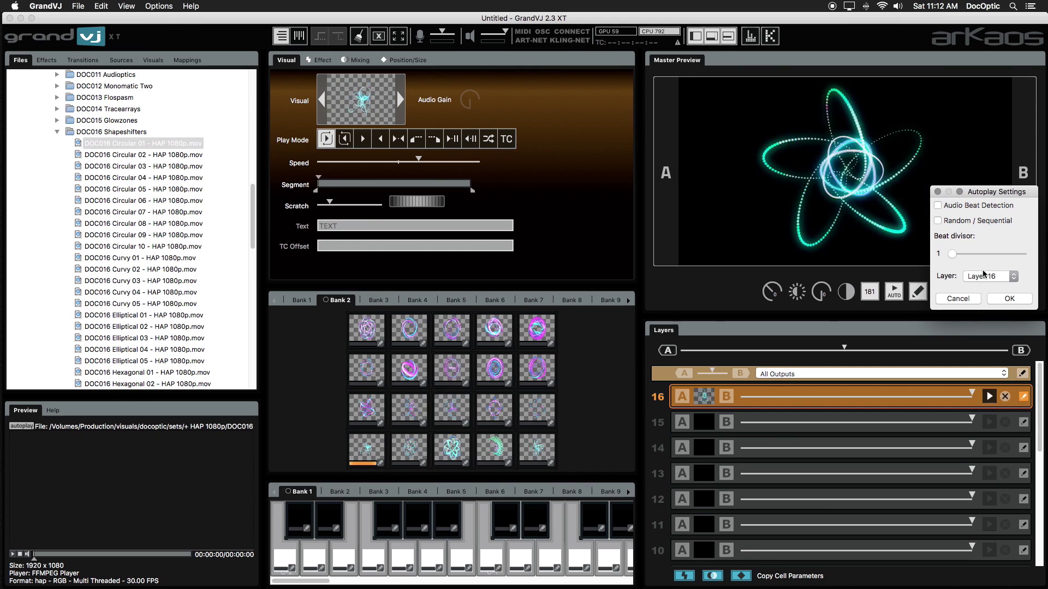
{"action": "left_click", "coordinate": [984, 275]}
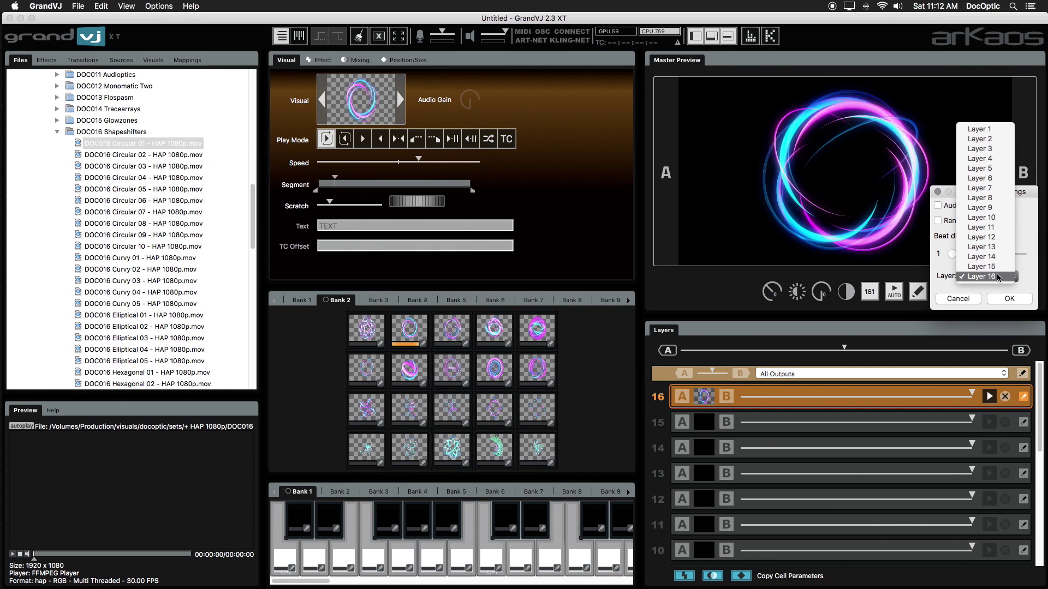
{"action": "left_click", "coordinate": [997, 277]}
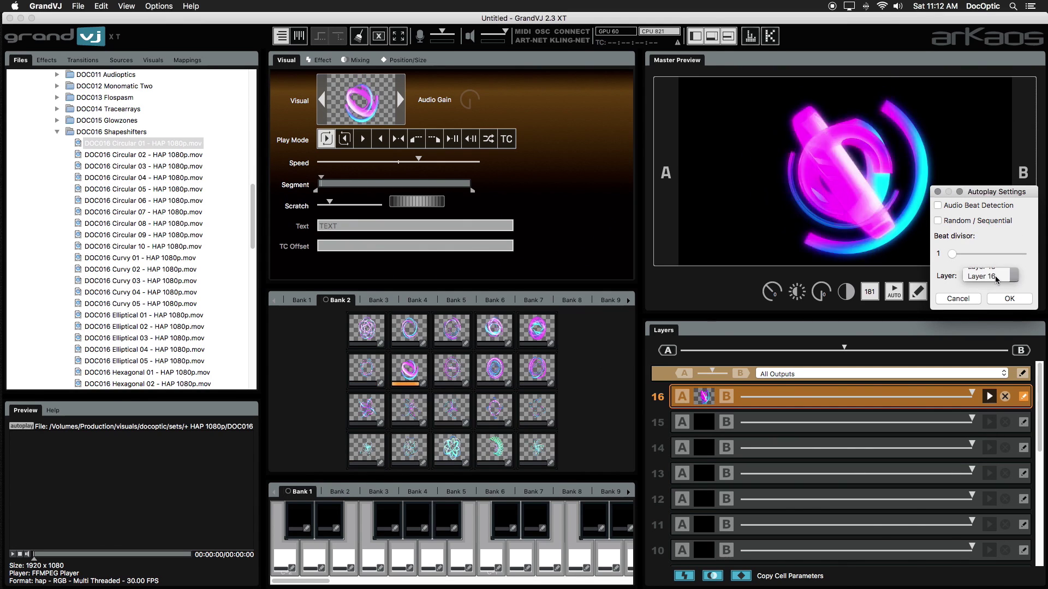
{"action": "left_click", "coordinate": [1005, 299]}
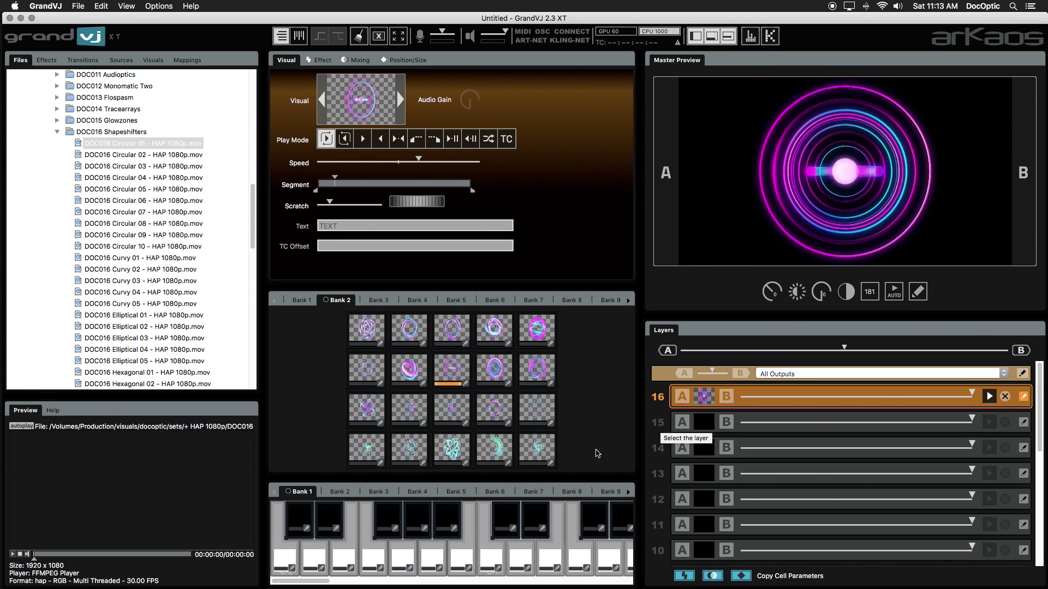
Assign Bank 2's last spiral clip to layer 10, play it, and crossfade layer 16 to reveal it
{"action": "left_click", "coordinate": [538, 449]}
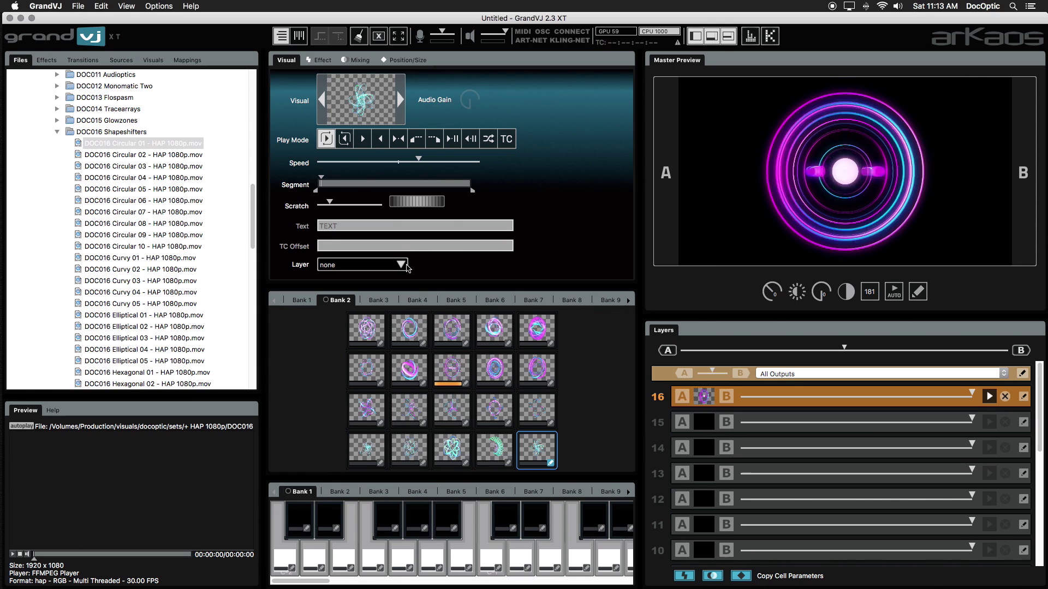
{"action": "left_click", "coordinate": [406, 267]}
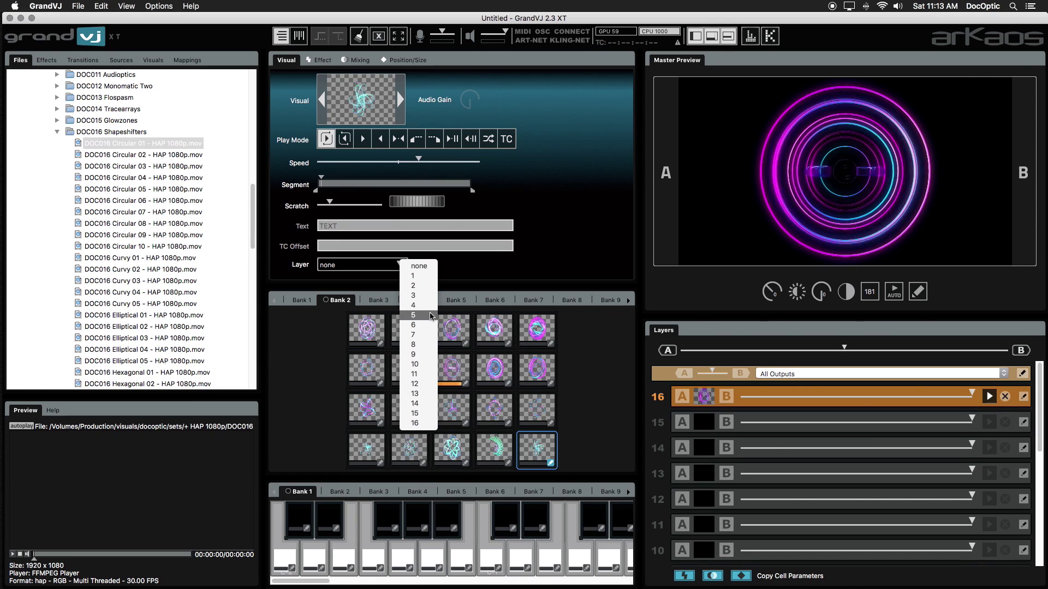
{"action": "left_click", "coordinate": [426, 365]}
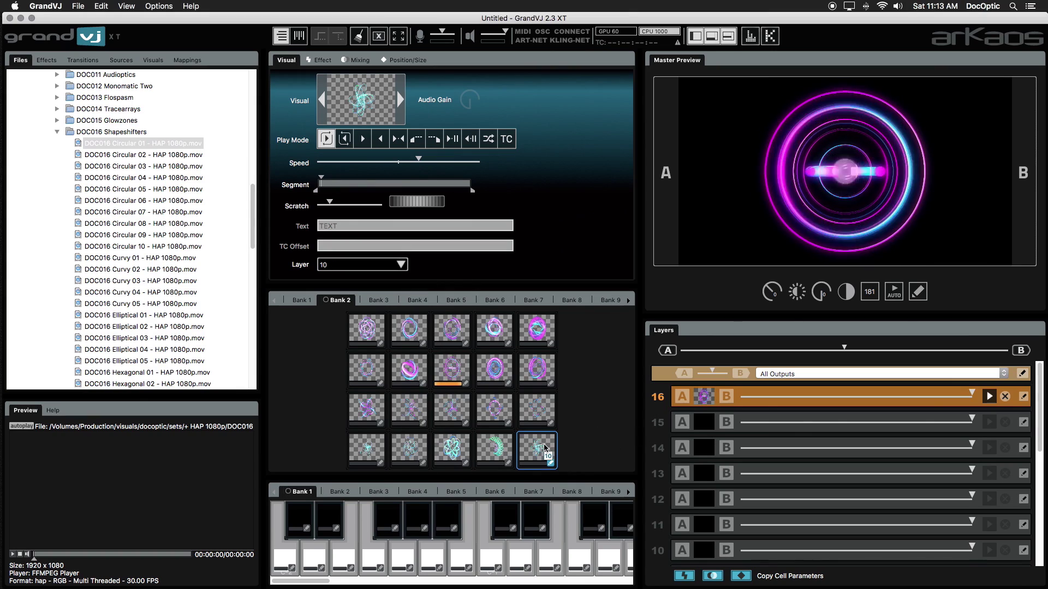
{"action": "left_click", "coordinate": [551, 458]}
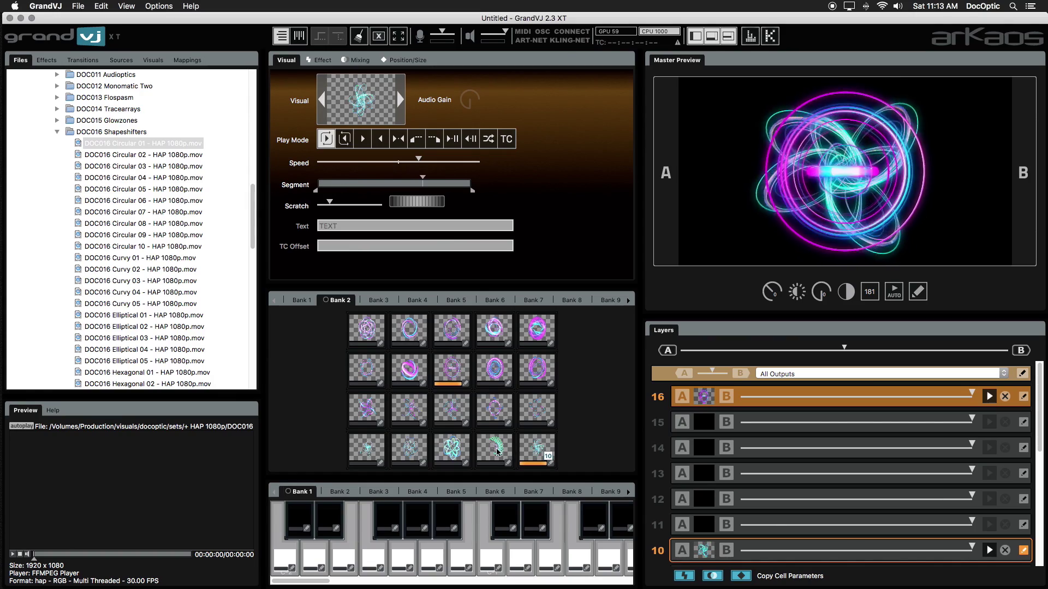
{"action": "left_click_drag", "start_coordinate": [497, 452], "coordinate": [708, 552]}
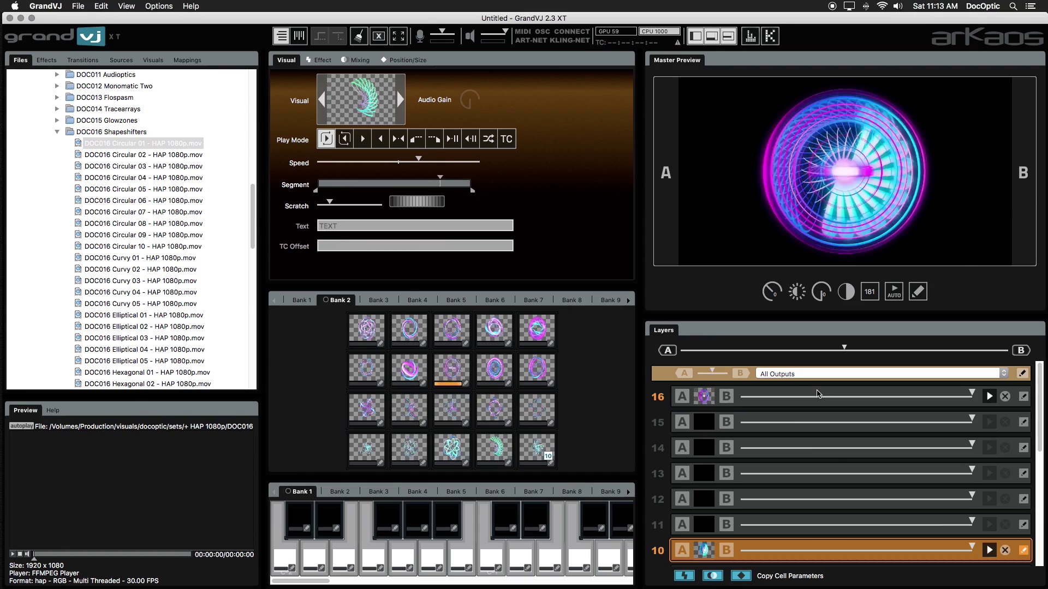
{"action": "left_click", "coordinate": [662, 396]}
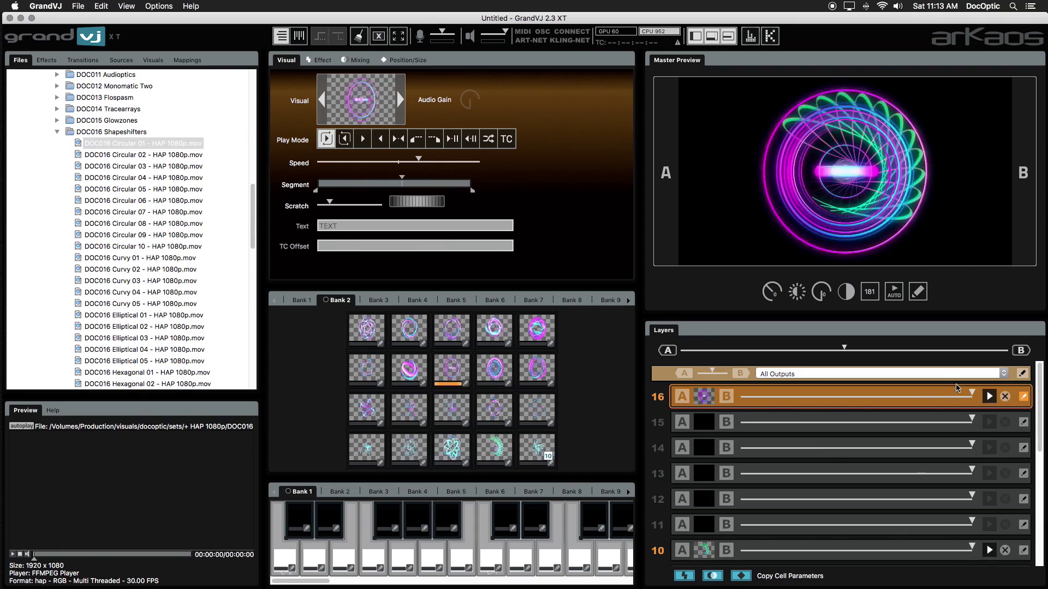
{"action": "mouse_move", "coordinate": [973, 395]}
{"action": "left_mouse_down"}
{"action": "mouse_move", "coordinate": [723, 388]}
{"action": "mouse_move", "coordinate": [973, 393]}
{"action": "left_mouse_up"}
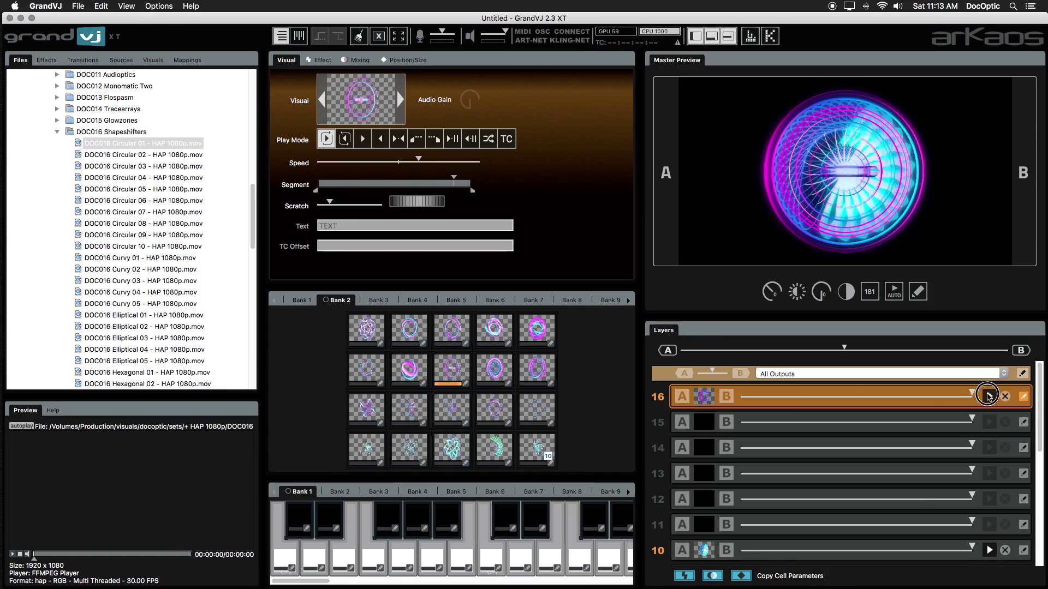
Adjust layer 16's transparency, try Multiply, Addition and Invert Multiply, then return to Replace
{"action": "left_click", "coordinate": [361, 60]}
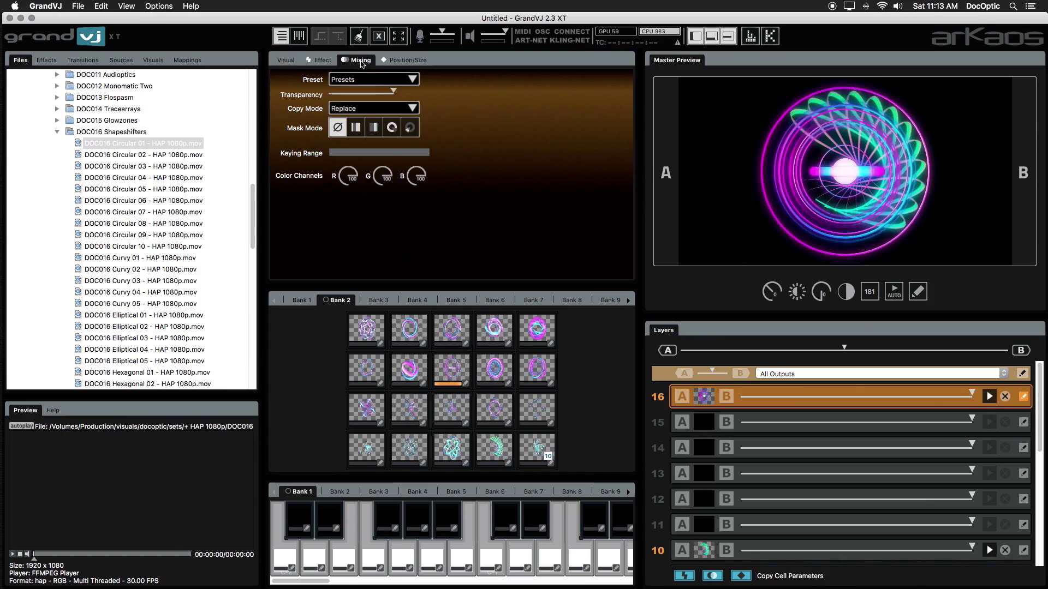
{"action": "left_click_drag", "start_coordinate": [391, 94], "coordinate": [467, 101]}
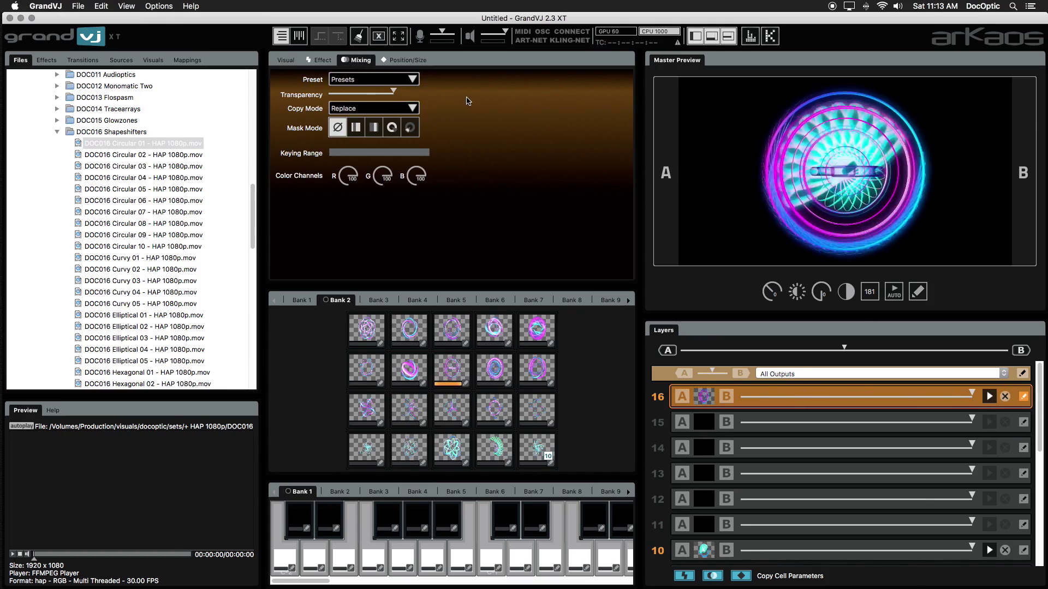
{"action": "left_click", "coordinate": [415, 109]}
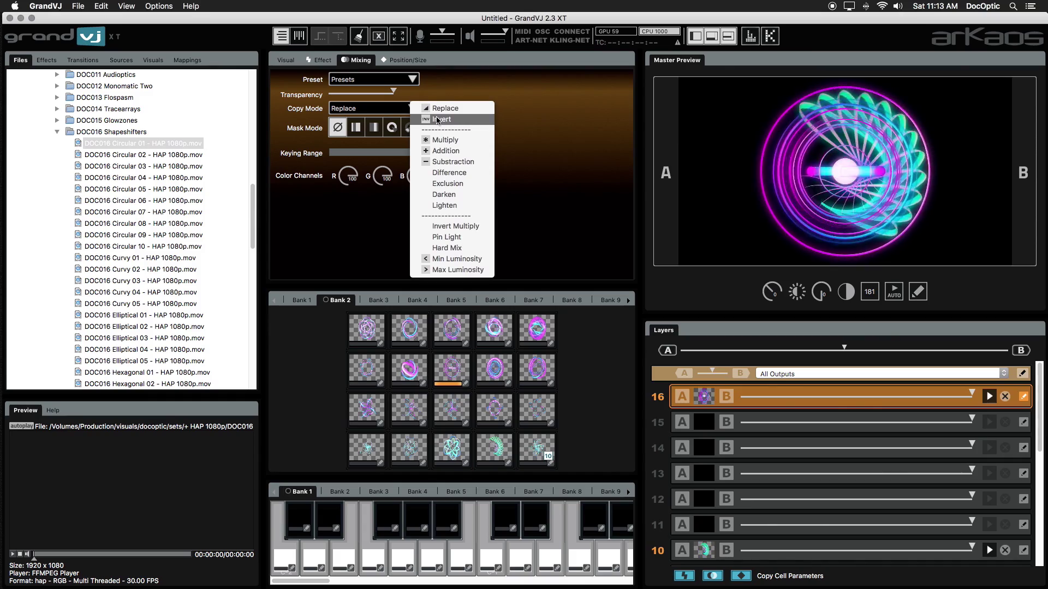
{"action": "left_click", "coordinate": [445, 140]}
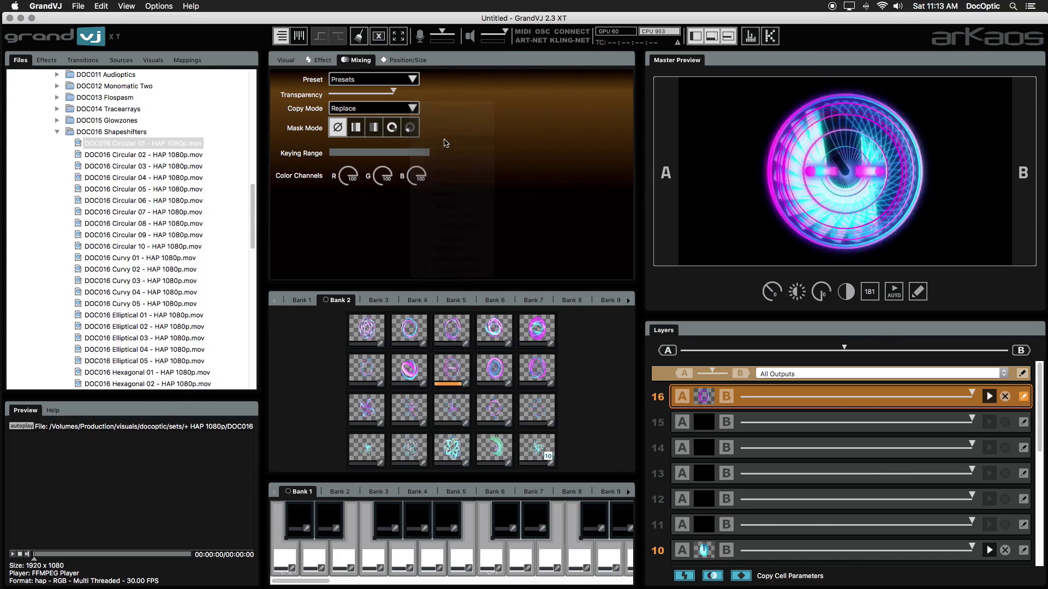
{"action": "left_click", "coordinate": [415, 109]}
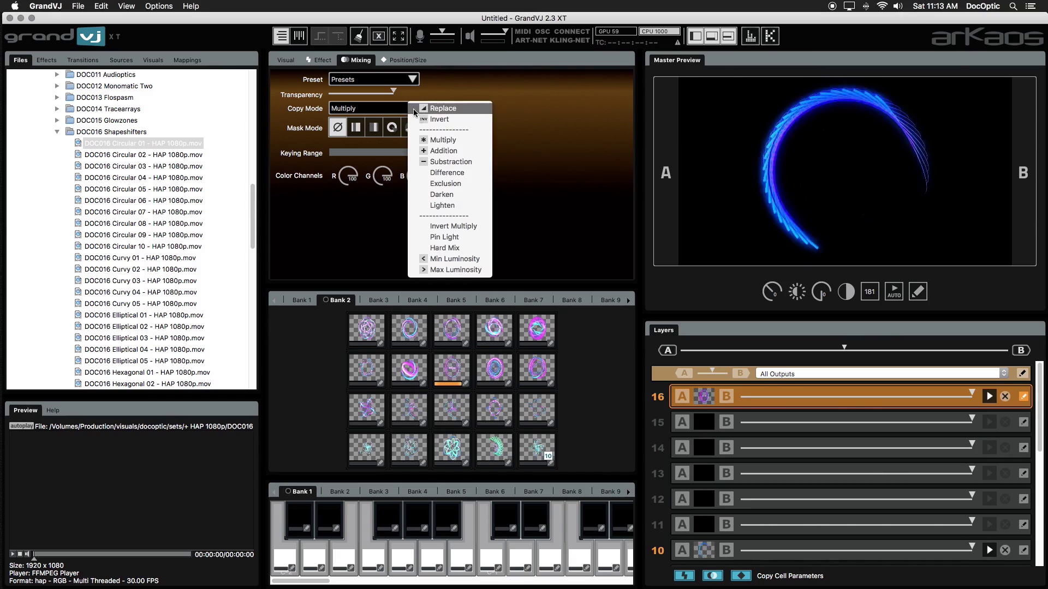
{"action": "left_click", "coordinate": [453, 151]}
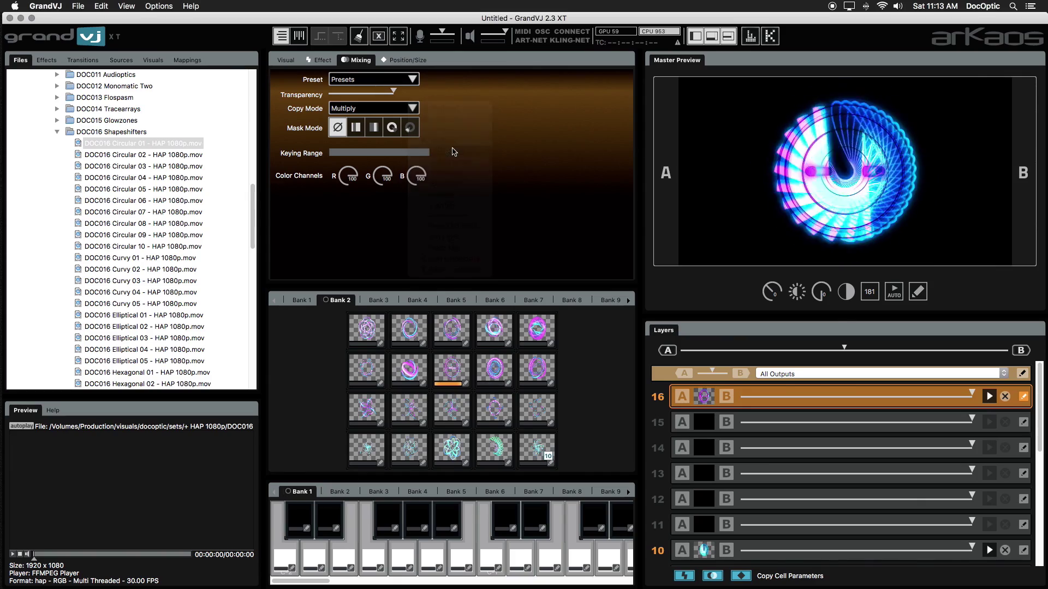
{"action": "left_click", "coordinate": [415, 108]}
{"action": "left_click", "coordinate": [472, 228]}
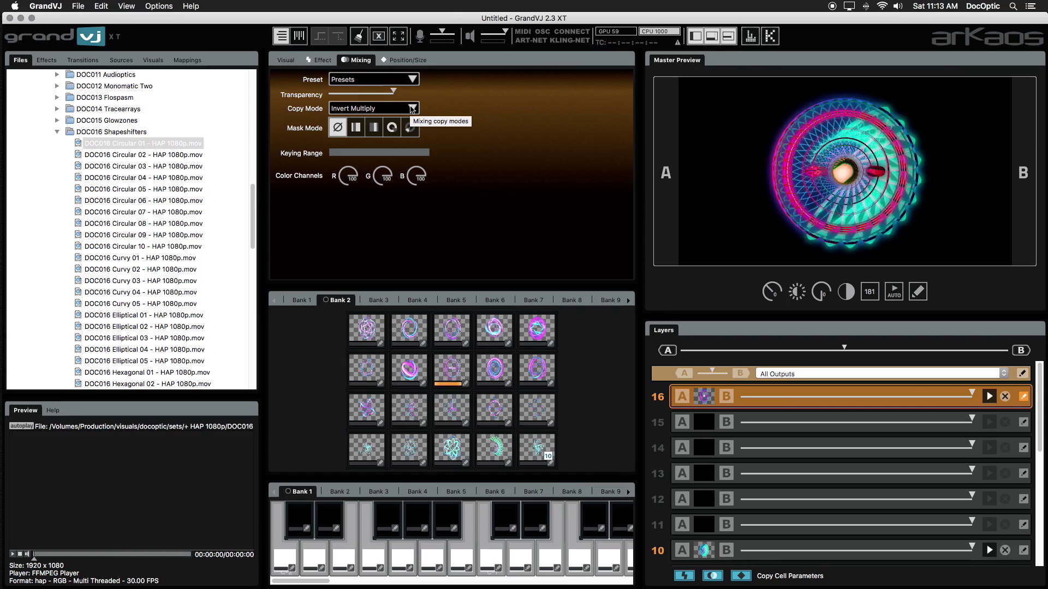
{"action": "left_click", "coordinate": [412, 108]}
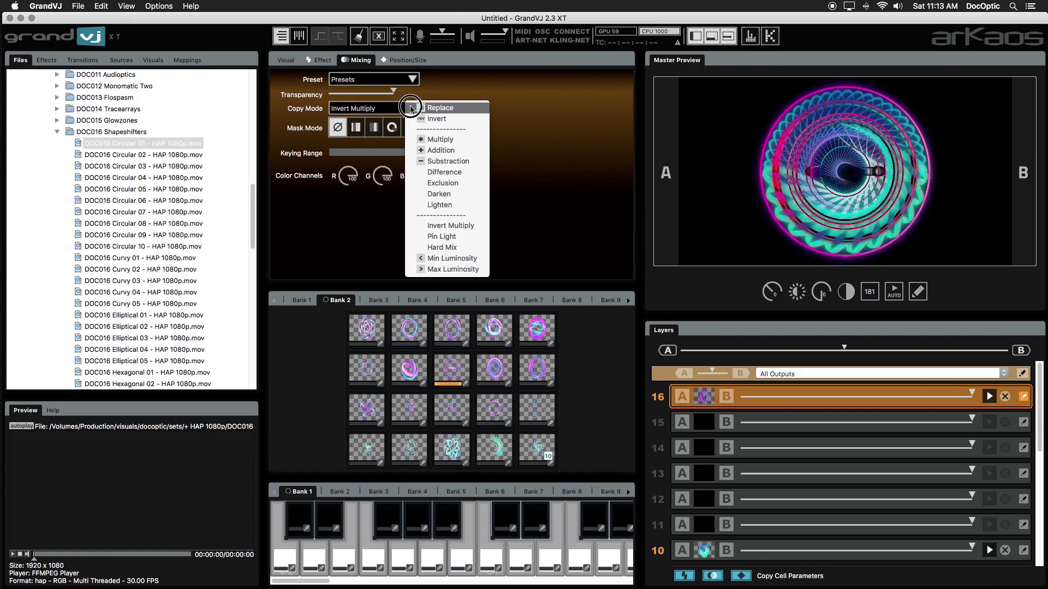
{"action": "left_click", "coordinate": [456, 109]}
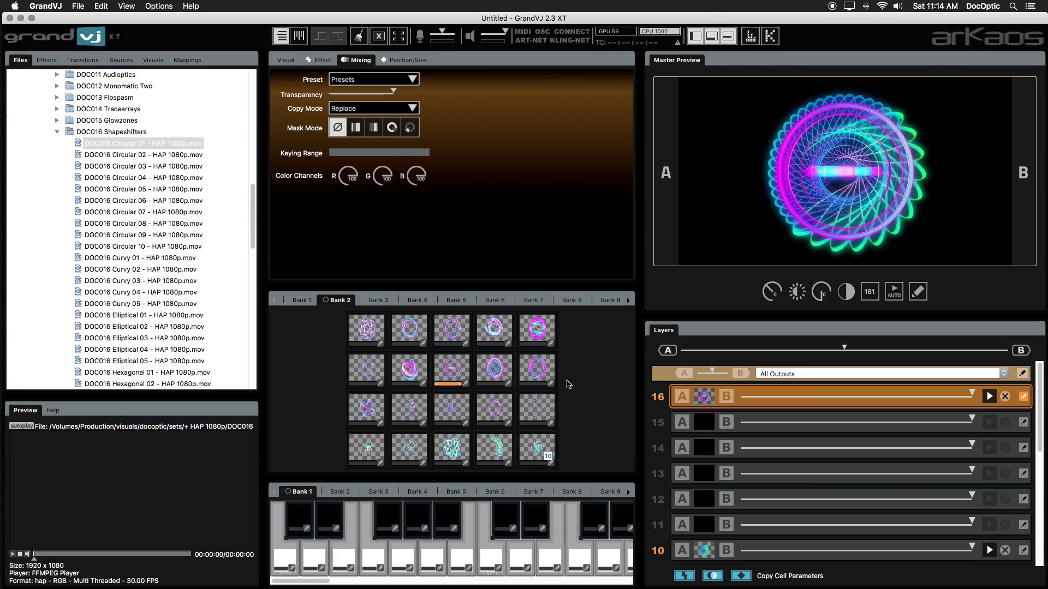
Preview the DOC016 Curvy 01 clip, clear layer 10, and keep layer 16 on side A
{"action": "left_click", "coordinate": [140, 258]}
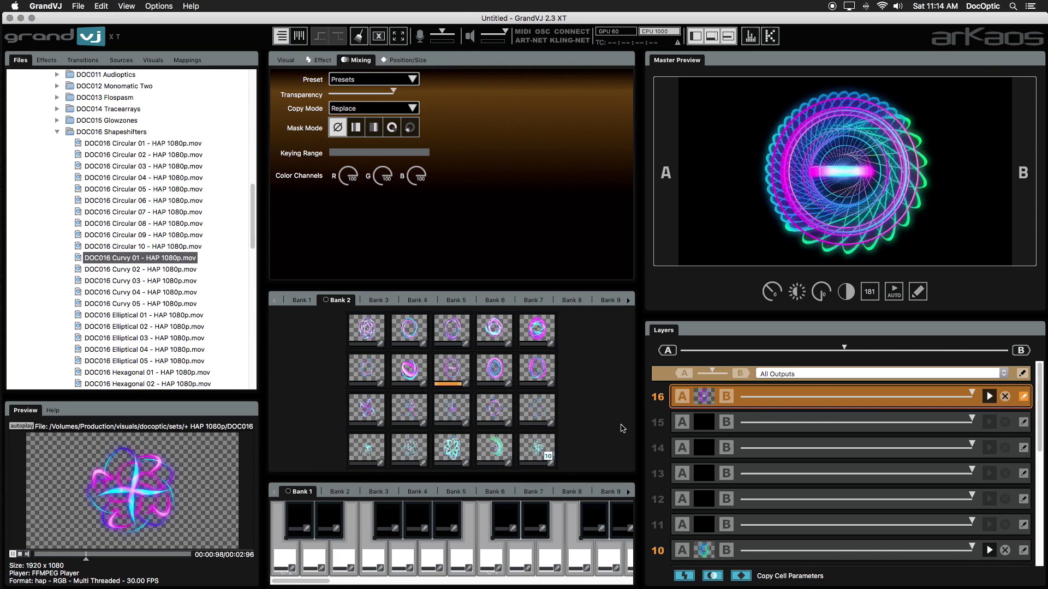
{"action": "left_click", "coordinate": [1006, 549]}
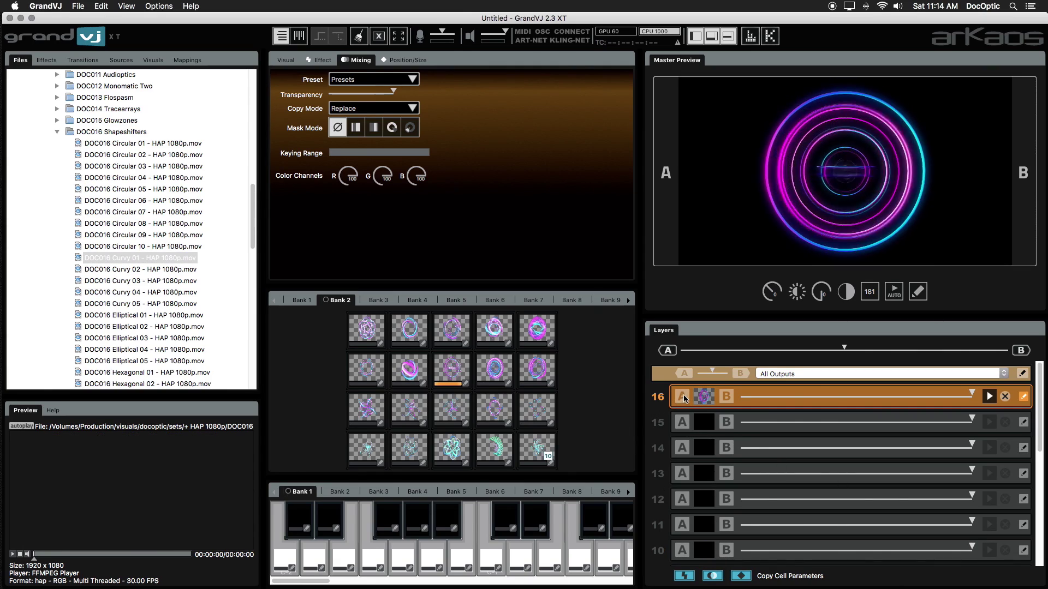
{"action": "left_click", "coordinate": [682, 397]}
{"action": "left_click", "coordinate": [726, 397]}
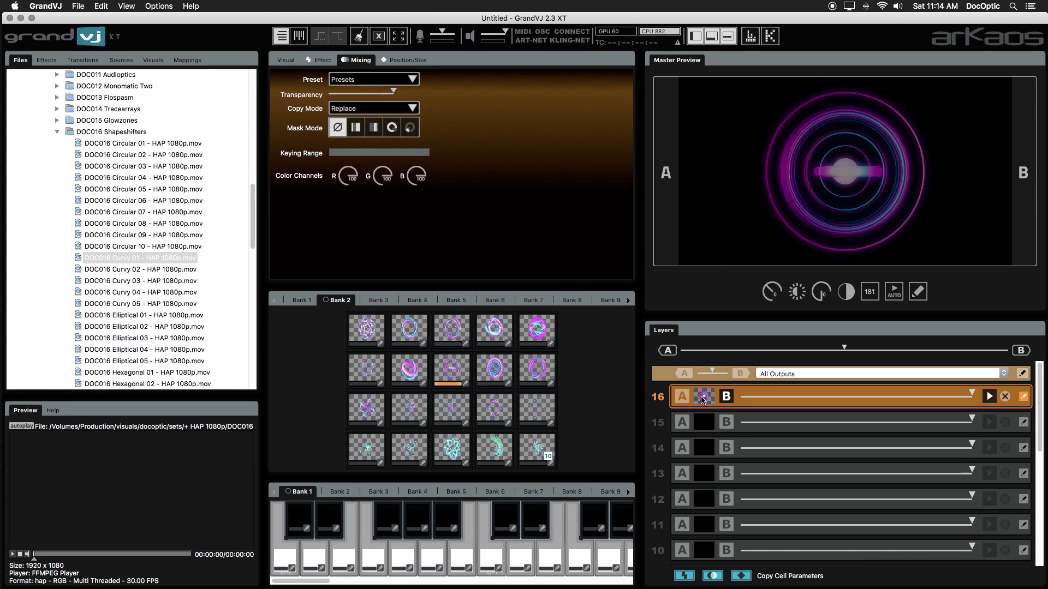
{"action": "left_click", "coordinate": [683, 398]}
{"action": "left_click_drag", "start_coordinate": [844, 349], "coordinate": [681, 350]}
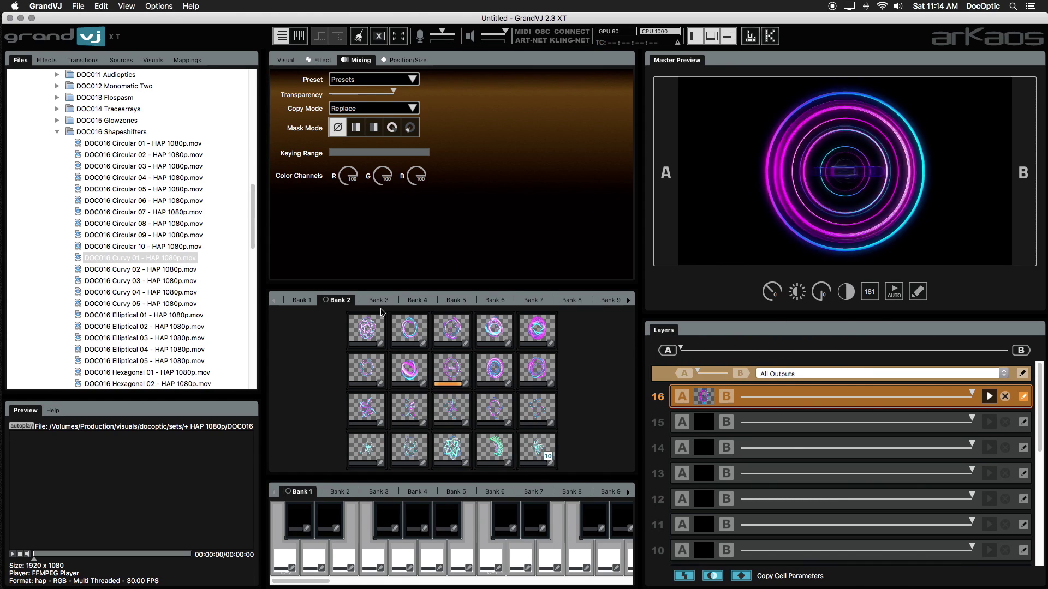
Play Bank 1 and Bank 2 clips on layers 15, 14 and 13, and route layer 15 to side A
{"action": "left_click", "coordinate": [295, 301]}
{"action": "left_click", "coordinate": [660, 424]}
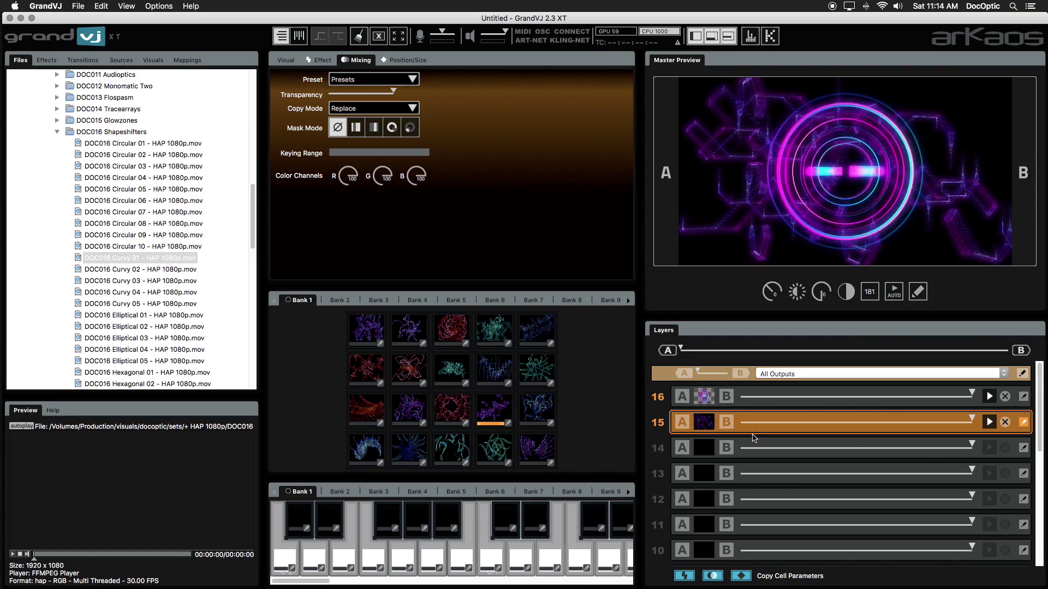
{"action": "left_click", "coordinate": [493, 415]}
{"action": "left_click", "coordinate": [339, 300]}
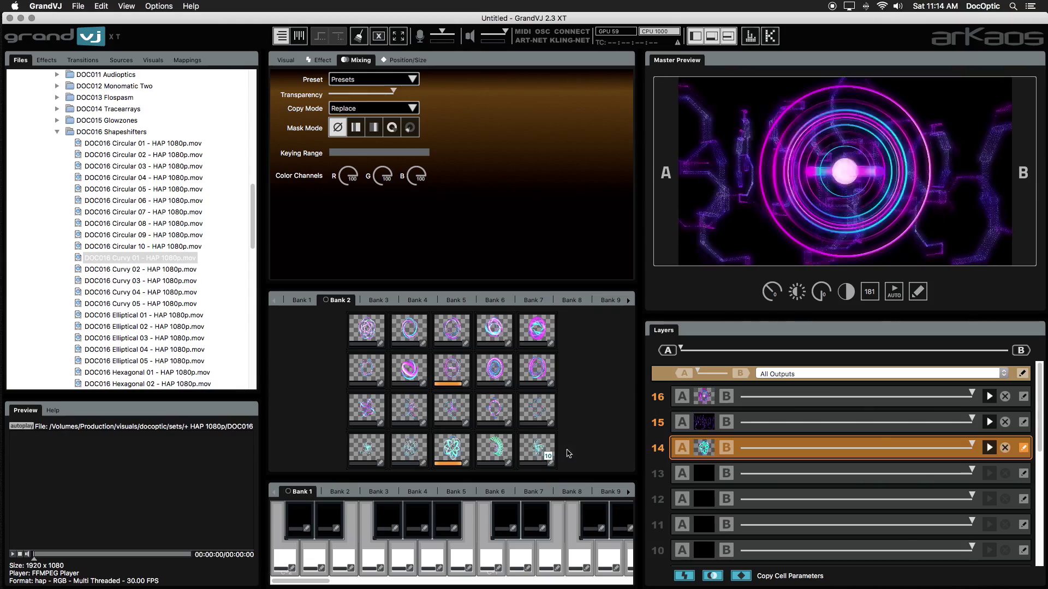
{"action": "left_click", "coordinate": [456, 446]}
{"action": "left_click", "coordinate": [307, 303]}
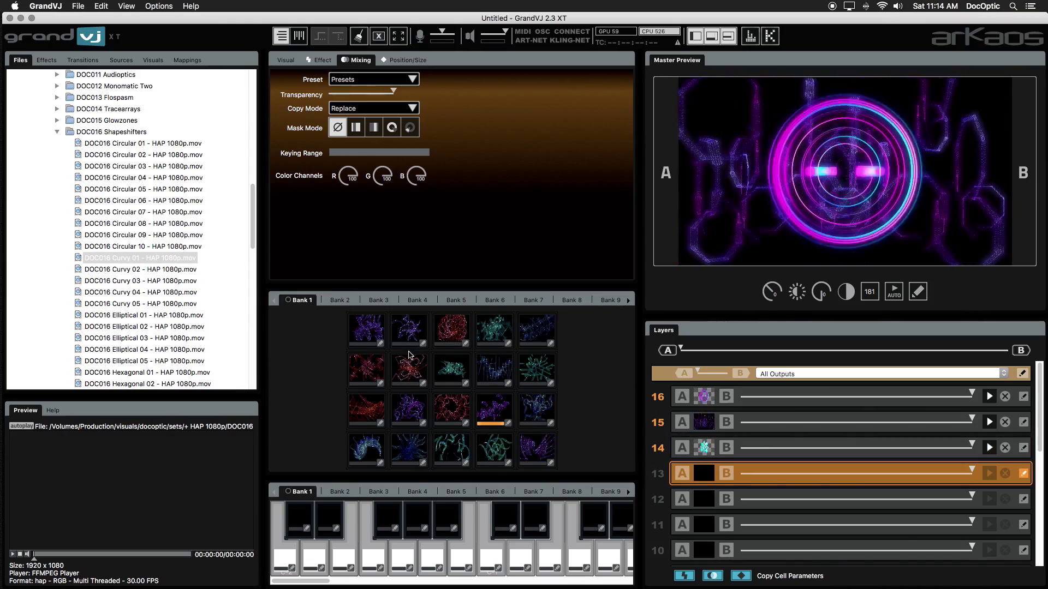
{"action": "left_click", "coordinate": [542, 332]}
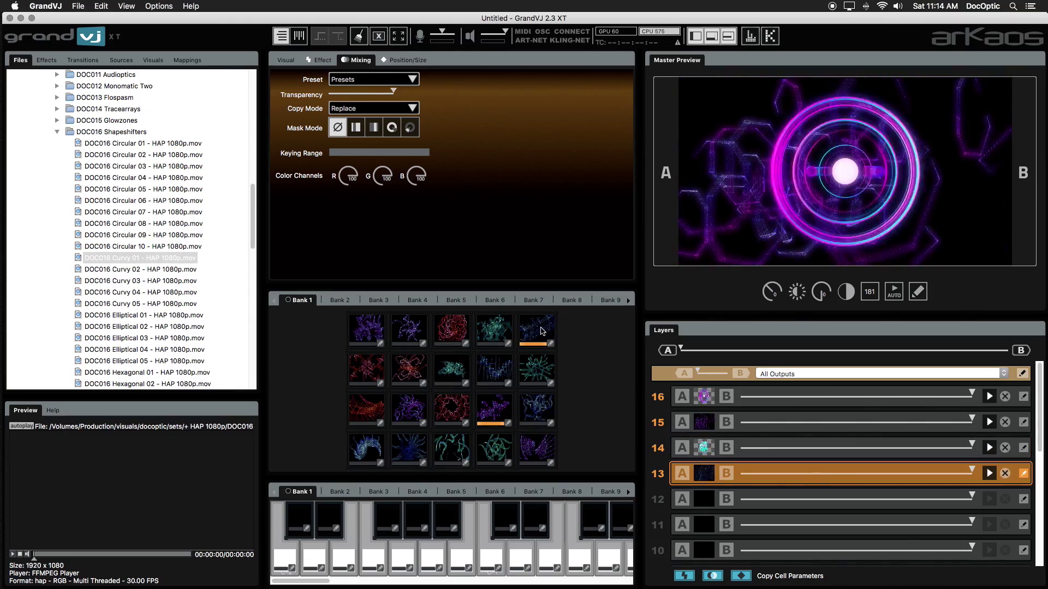
{"action": "left_click", "coordinate": [683, 422]}
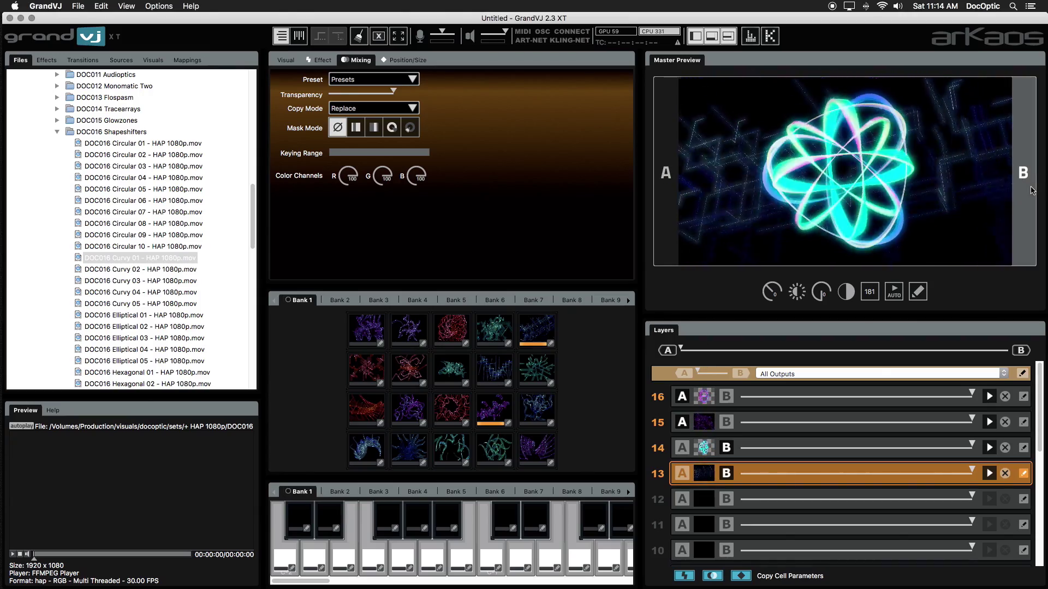
Switch the master output to the A-side visuals, then crossfade toward the B layers and back
{"action": "left_click", "coordinate": [661, 180]}
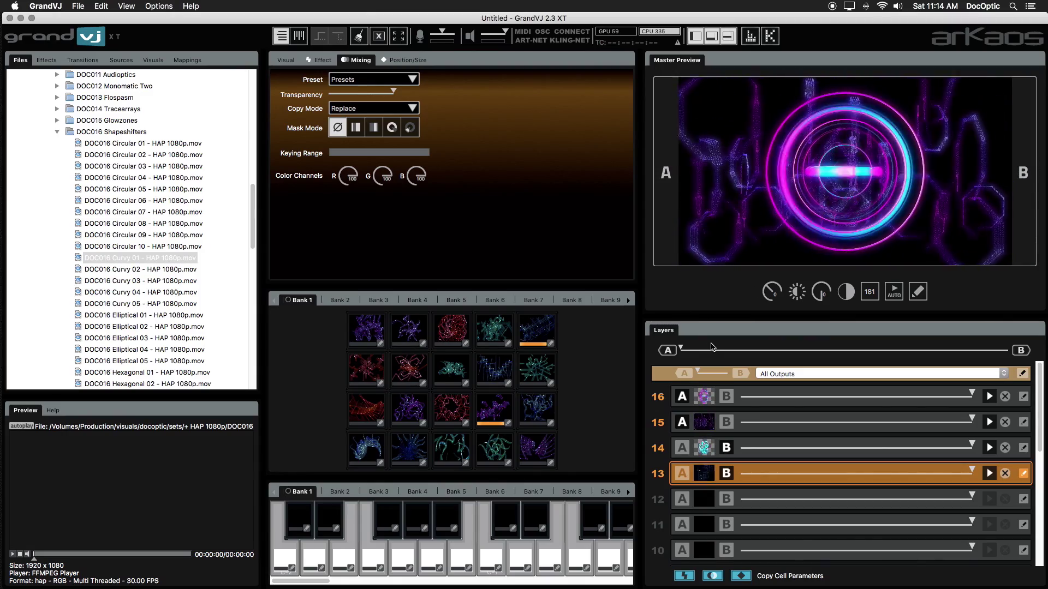
{"action": "left_click_drag", "start_coordinate": [690, 352], "coordinate": [656, 348]}
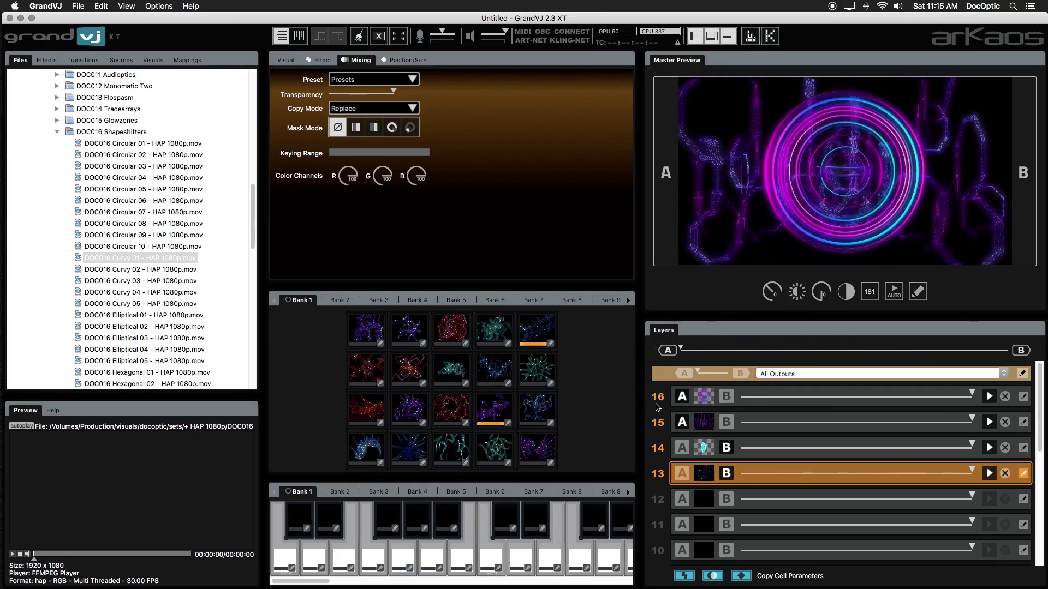
Set transition preset 1 to Spreading Blinds and preview its crossfade toward B
{"action": "left_click", "coordinate": [1023, 374]}
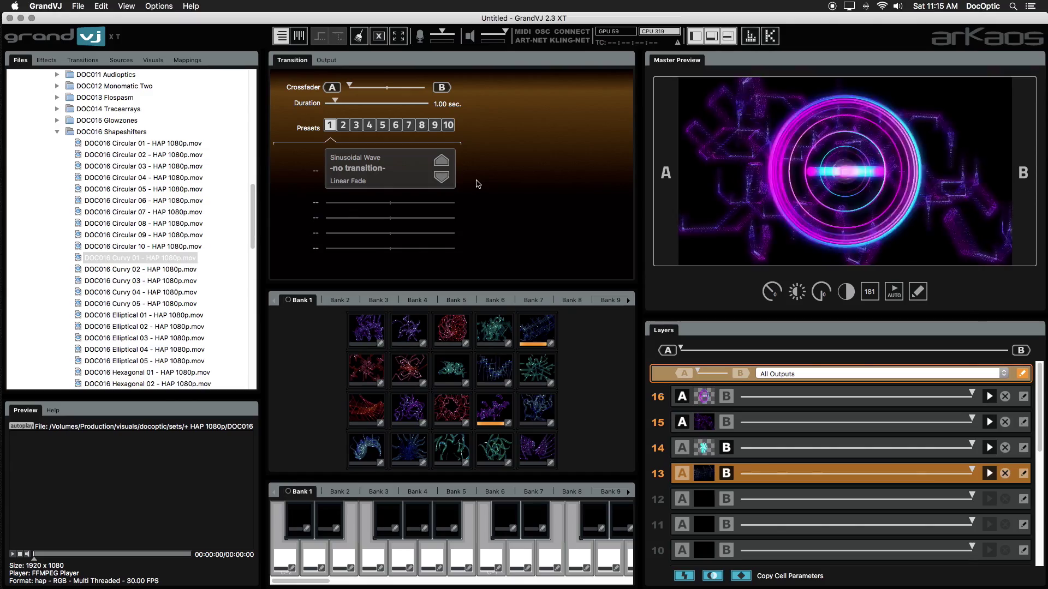
{"action": "left_click", "coordinate": [445, 179]}
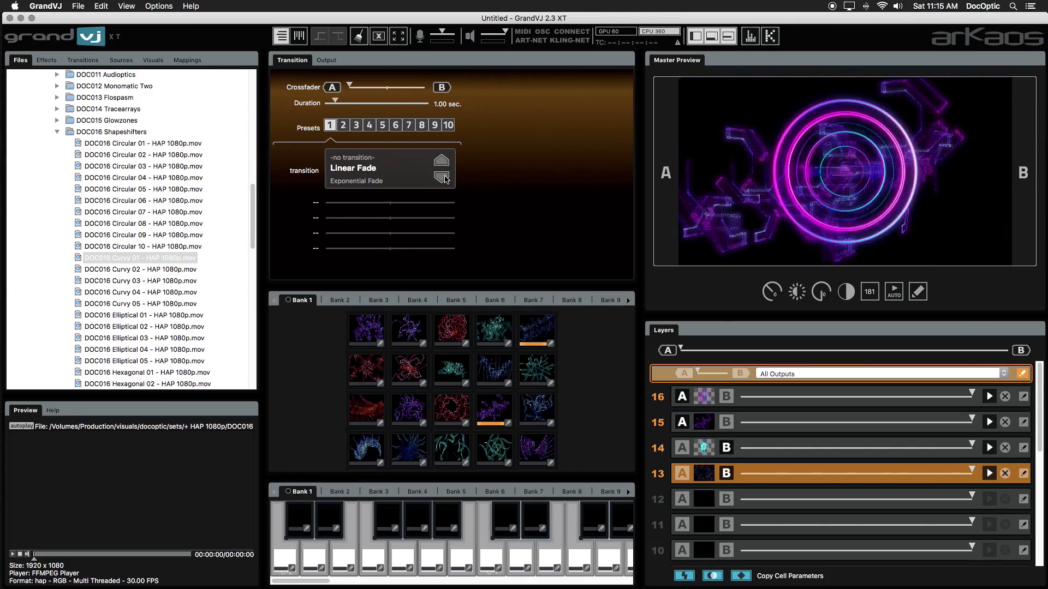
{"action": "left_click", "coordinate": [445, 179]}
{"action": "left_click", "coordinate": [444, 179]}
{"action": "left_click", "coordinate": [444, 179]}
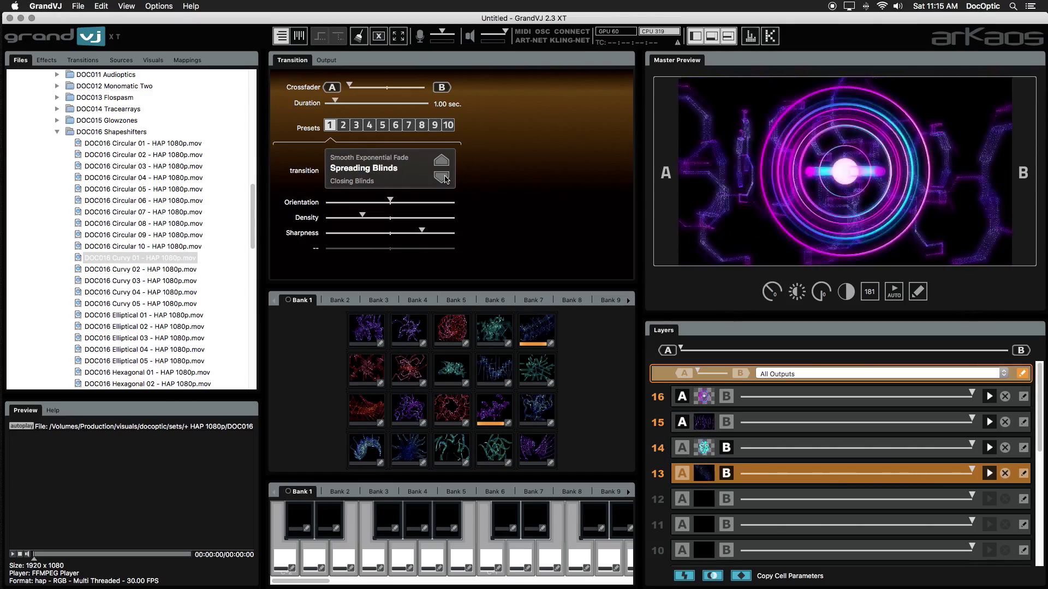
{"action": "left_click_drag", "start_coordinate": [683, 350], "coordinate": [588, 336]}
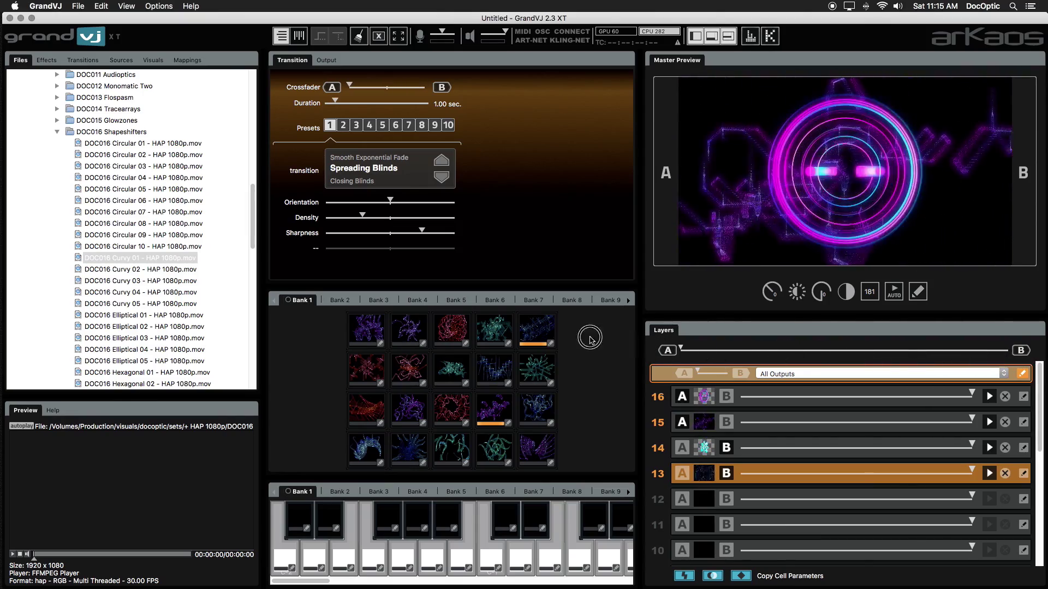
Switch to transition preset 2 (Sinusoidal Wave), test crossfading to B and back, and list the transitions
{"action": "left_click", "coordinate": [342, 125]}
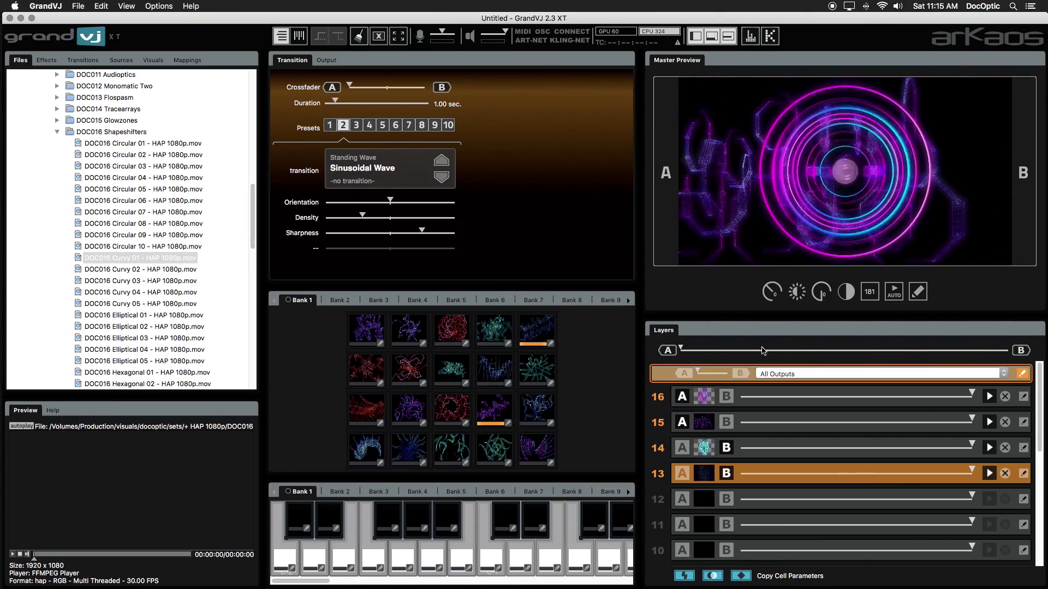
{"action": "left_click", "coordinate": [1013, 356]}
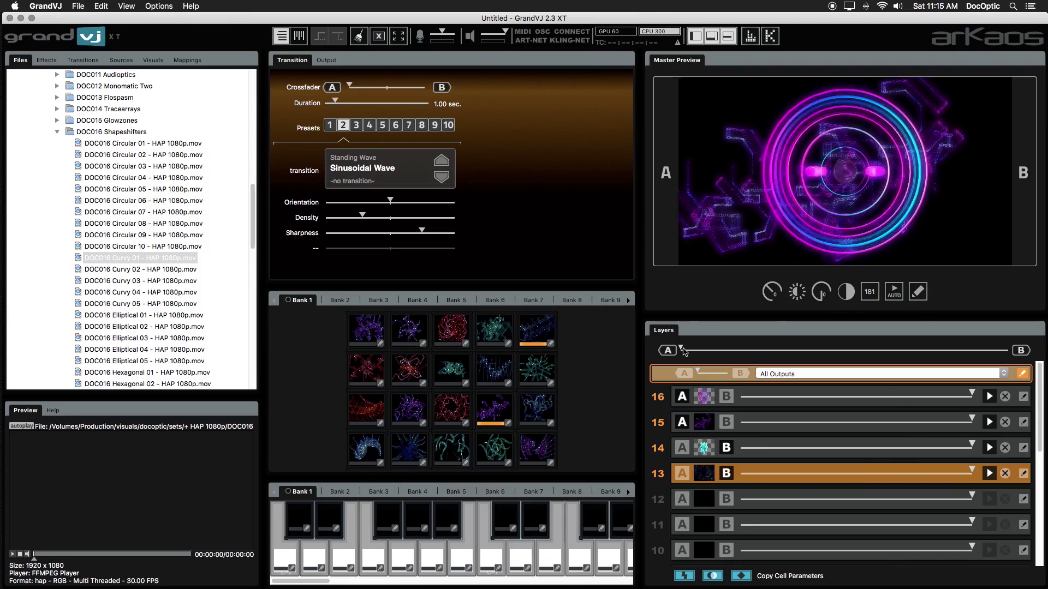
{"action": "left_click_drag", "start_coordinate": [683, 352], "coordinate": [541, 346]}
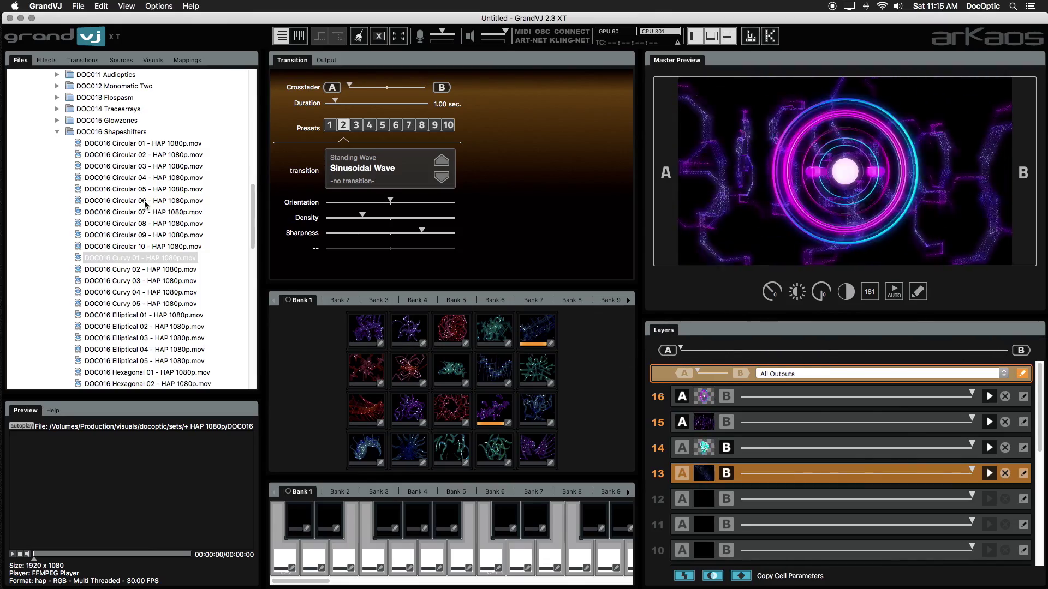
{"action": "left_click", "coordinate": [84, 60]}
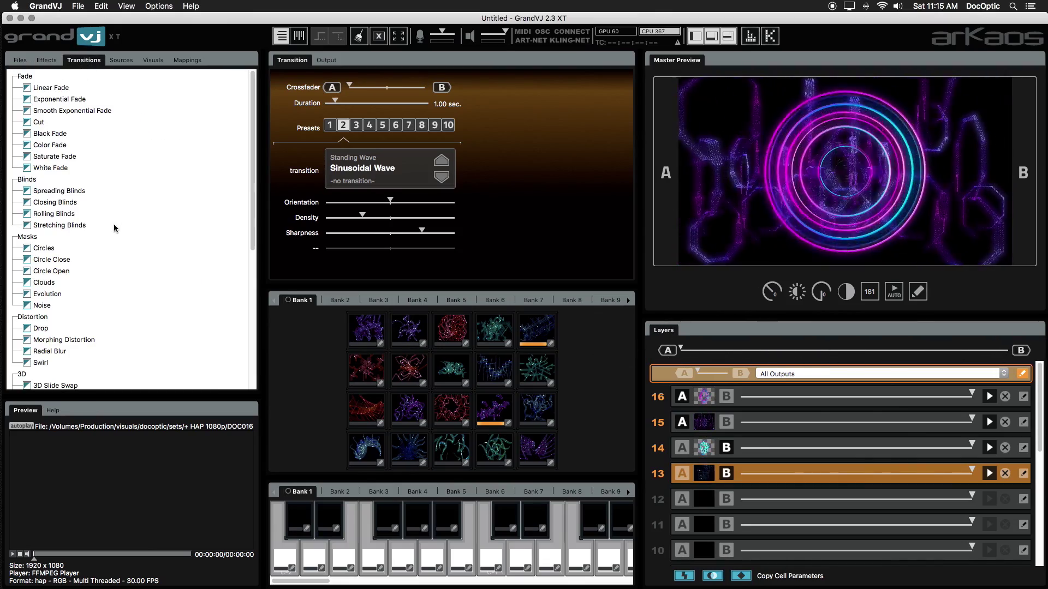
Assign Stretching Blinds as preset 2's transition and test the automatic crossfade to B
{"action": "left_click_drag", "start_coordinate": [71, 224], "coordinate": [365, 174]}
{"action": "mouse_move", "coordinate": [681, 347]}
{"action": "left_mouse_down"}
{"action": "mouse_move", "coordinate": [1022, 349]}
{"action": "mouse_move", "coordinate": [668, 355]}
{"action": "left_mouse_up"}
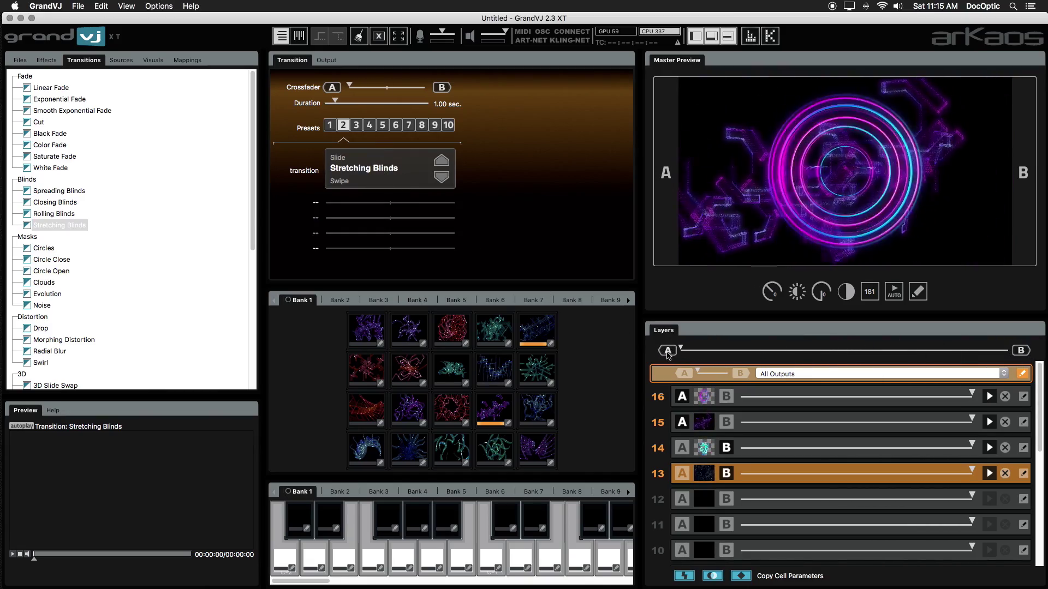
{"action": "left_click", "coordinate": [1019, 350]}
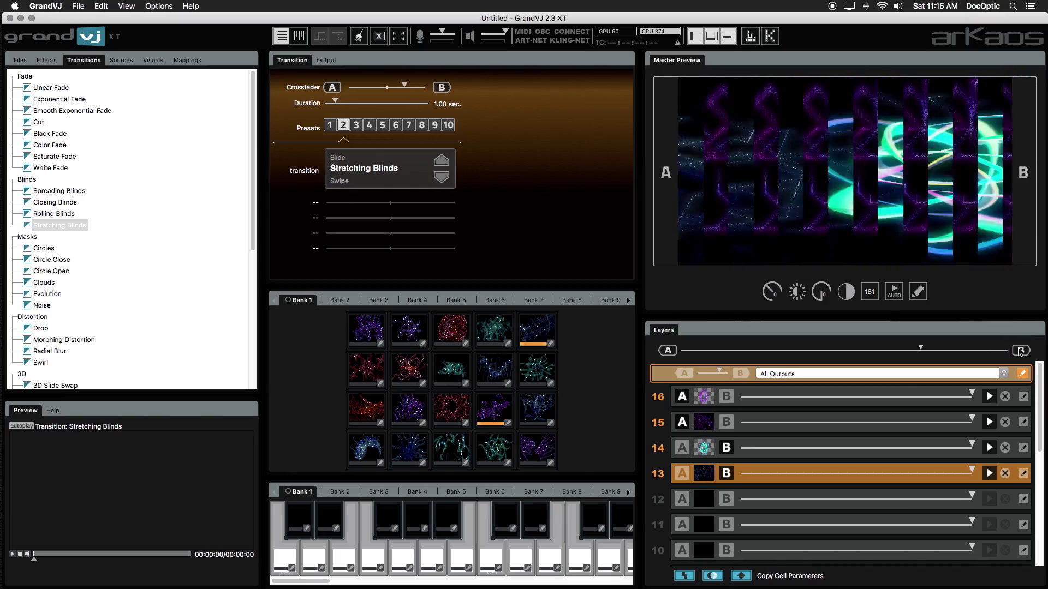
{"action": "left_click", "coordinate": [1019, 351]}
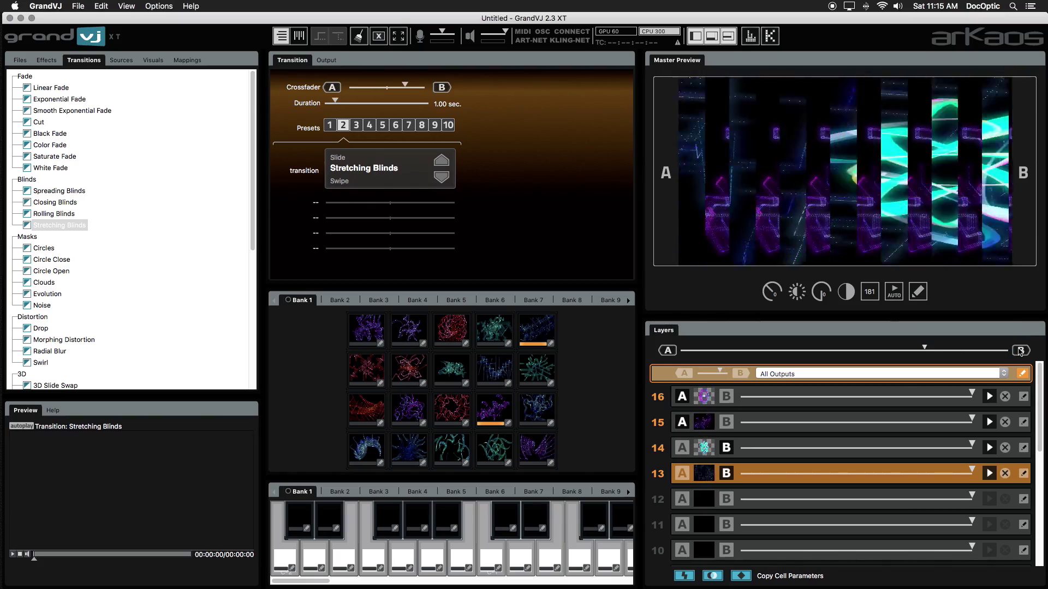
{"action": "left_click", "coordinate": [1020, 350]}
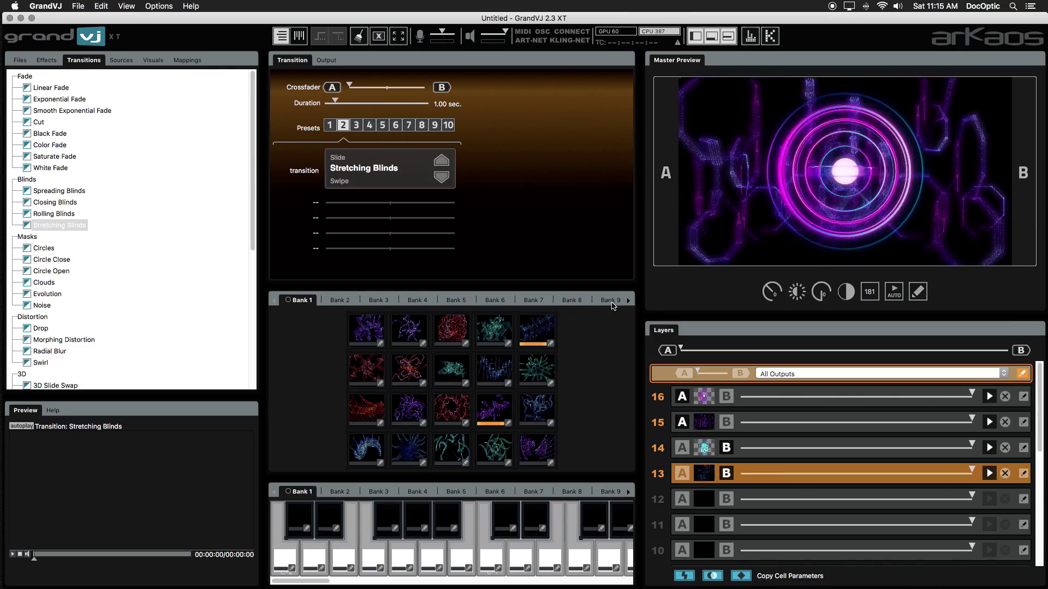
Lengthen the transition duration to 2.40 sec and crossfade to B and back to A
{"action": "left_click_drag", "start_coordinate": [337, 103], "coordinate": [349, 103]}
{"action": "left_click", "coordinate": [1017, 351]}
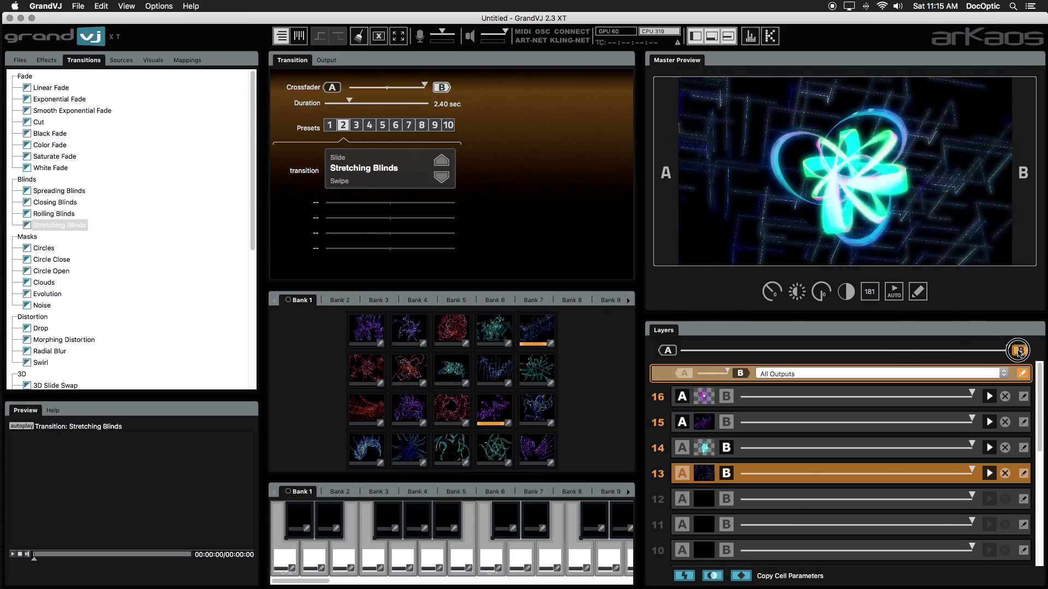
{"action": "left_click", "coordinate": [1018, 351]}
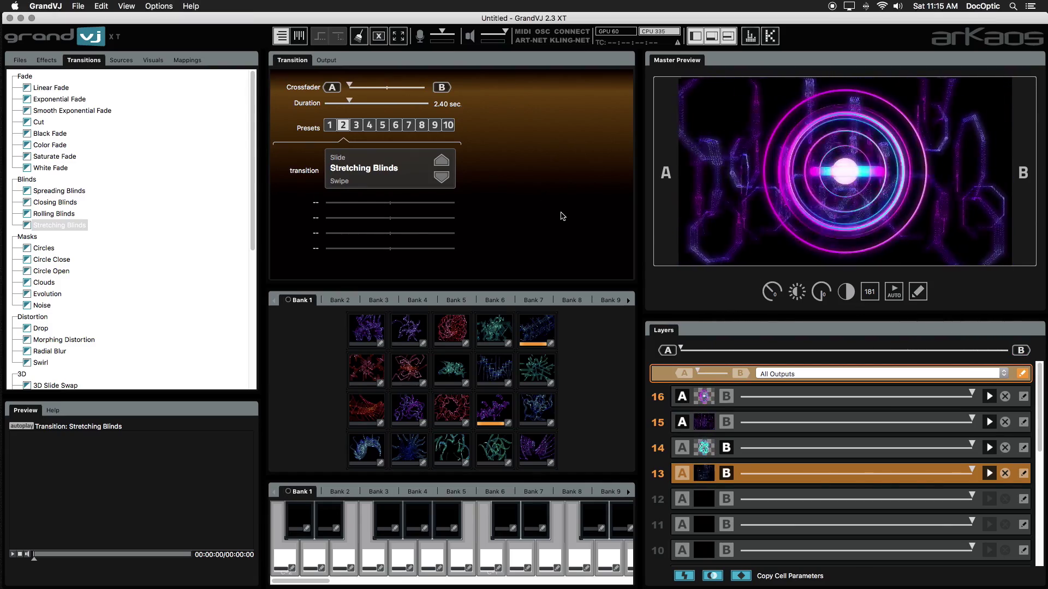
On layer 16, select the row 3, column 4 clip and step its effect to RGB Cycle
{"action": "left_click", "coordinate": [661, 397]}
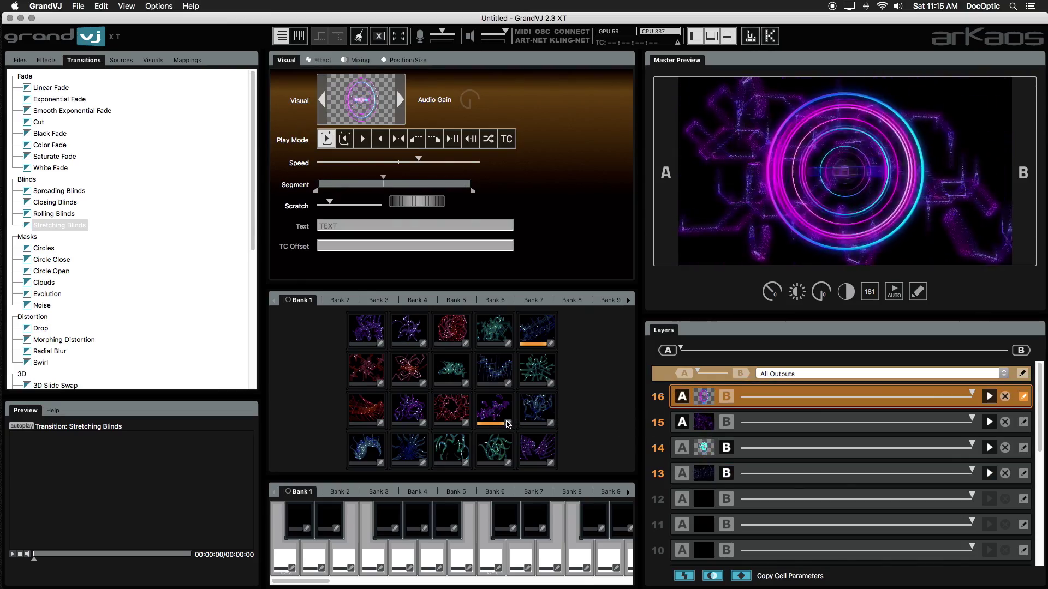
{"action": "left_click", "coordinate": [507, 424]}
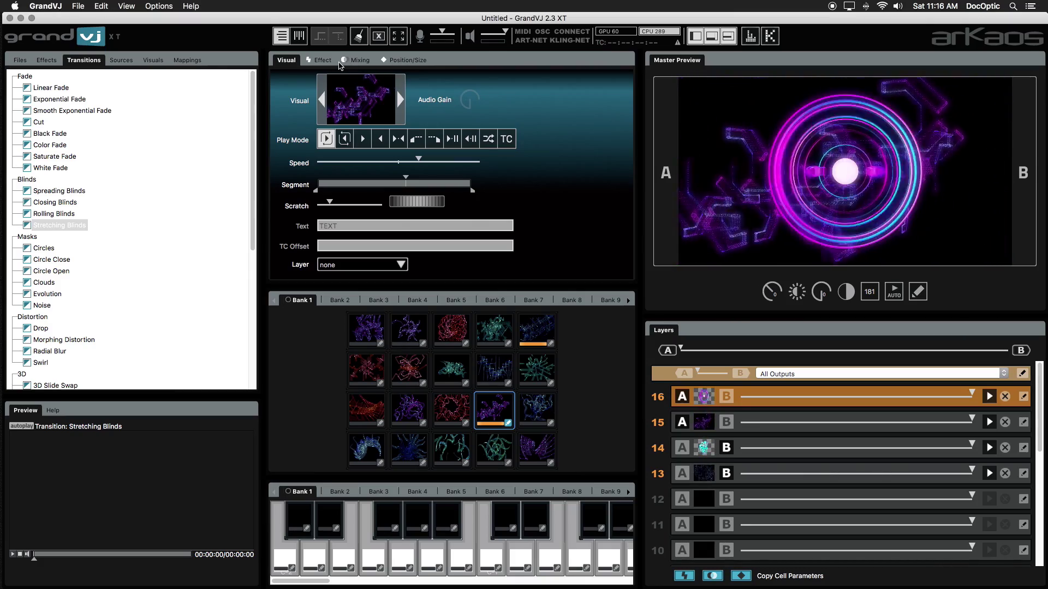
{"action": "left_click", "coordinate": [326, 61]}
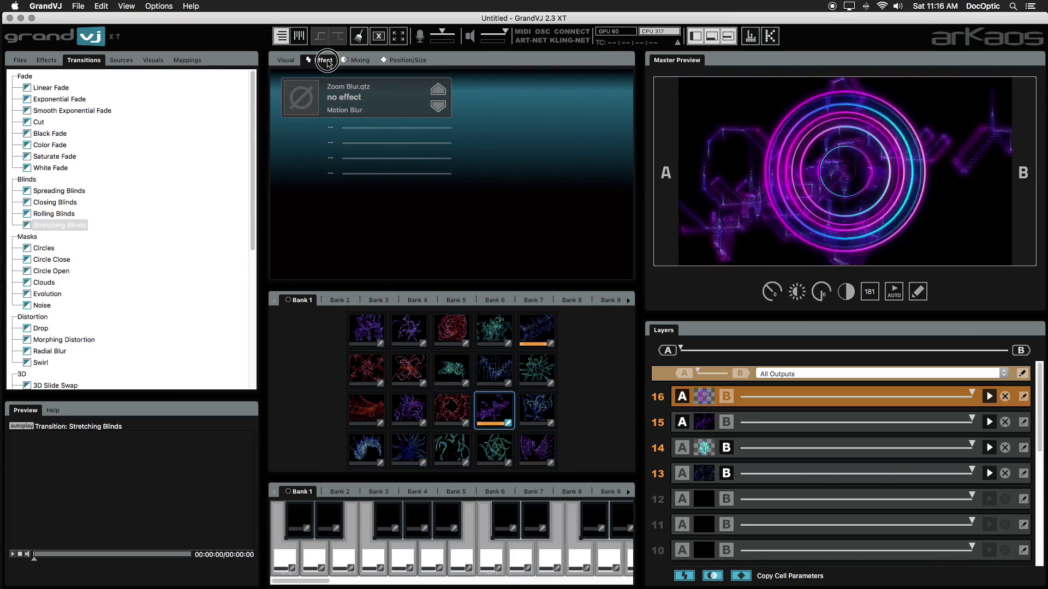
{"action": "left_click", "coordinate": [439, 107]}
{"action": "left_click", "coordinate": [439, 107]}
{"action": "left_click", "coordinate": [438, 107]}
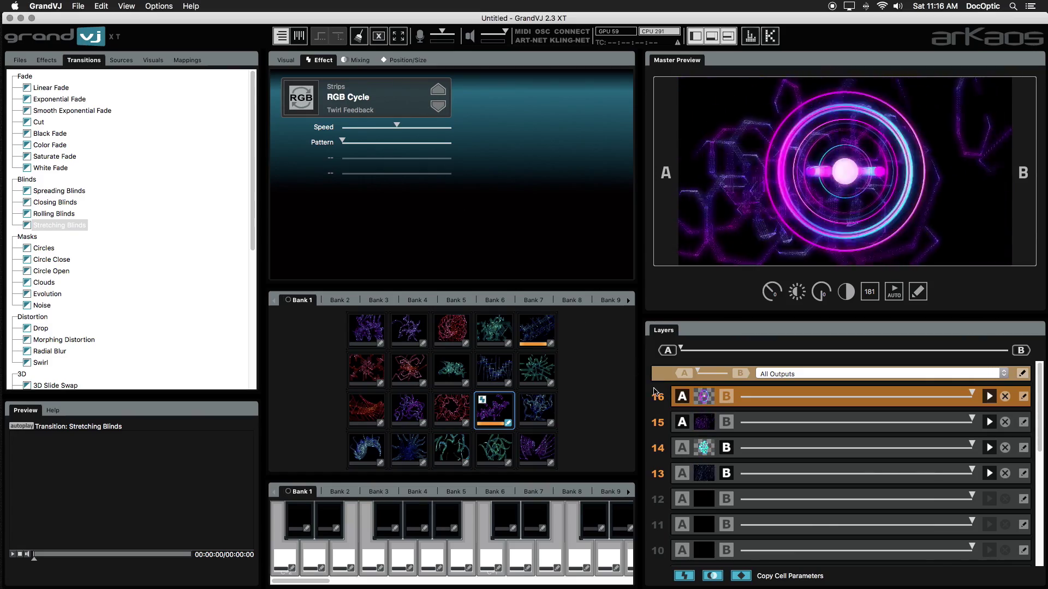
Try Bank 1 clips on layer 15, settle on the row 4, column 5 clip, and open its effect settings
{"action": "left_click", "coordinate": [660, 425]}
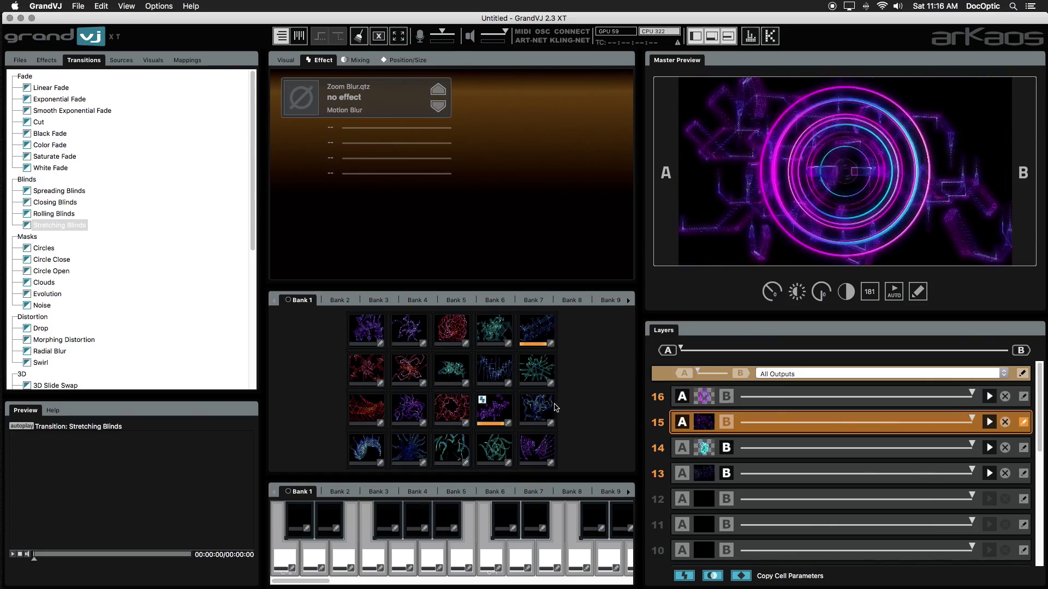
{"action": "left_click", "coordinate": [502, 411]}
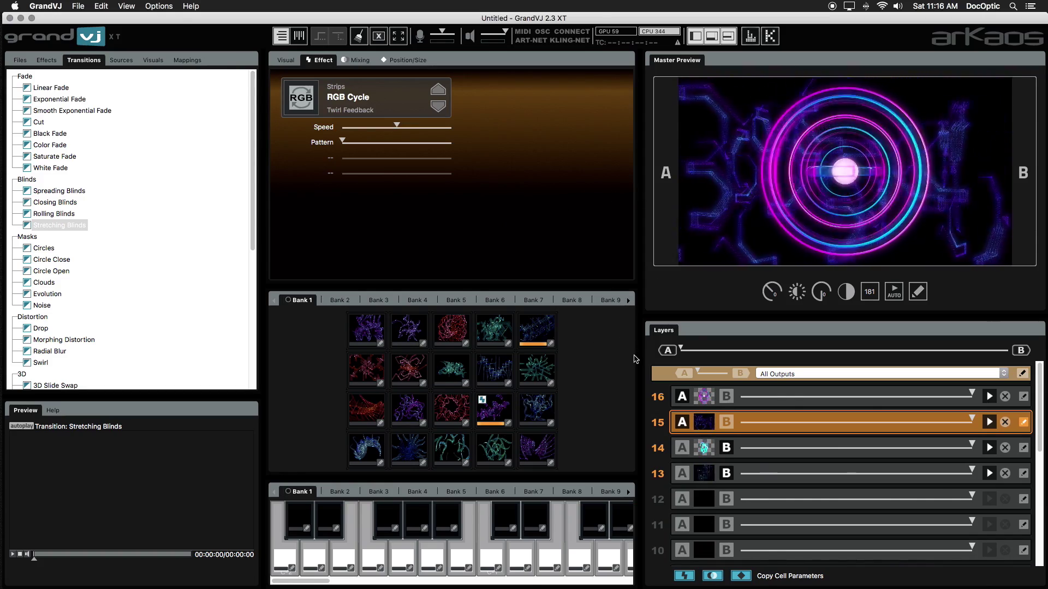
{"action": "left_click", "coordinate": [510, 424]}
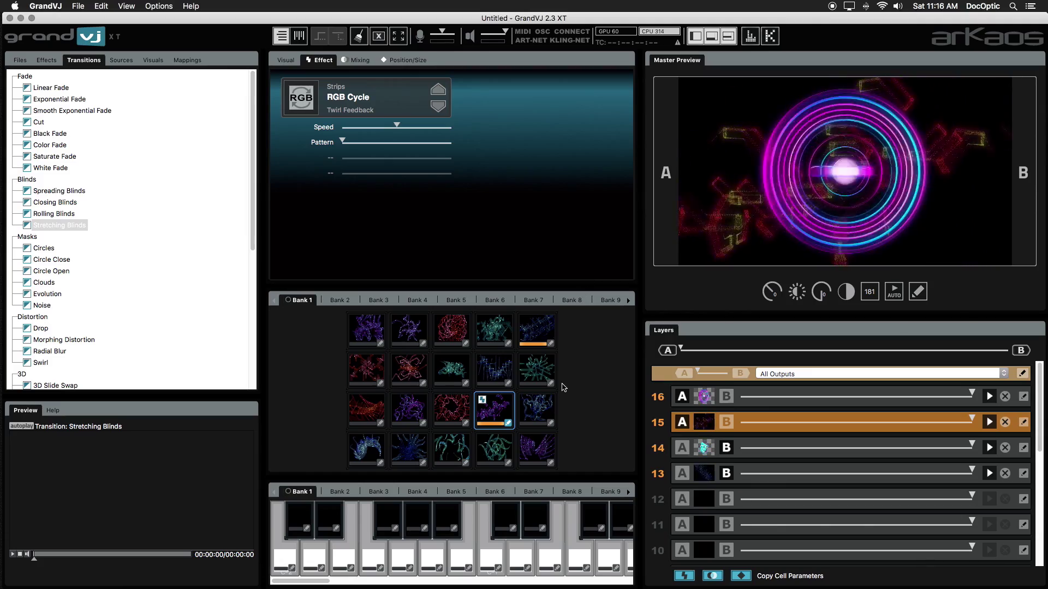
{"action": "left_click", "coordinate": [538, 413]}
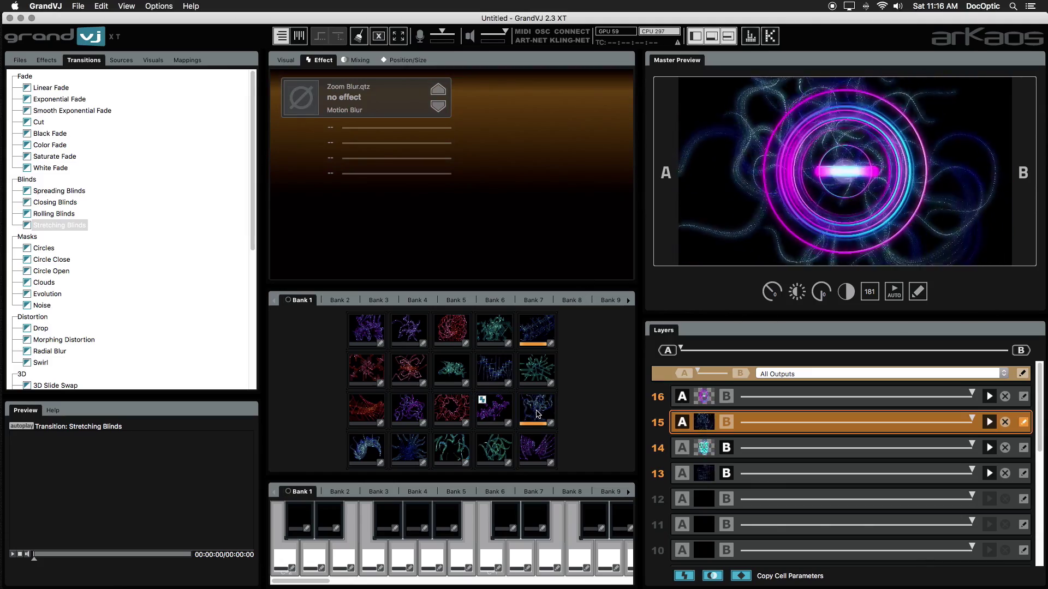
{"action": "left_click", "coordinate": [410, 416]}
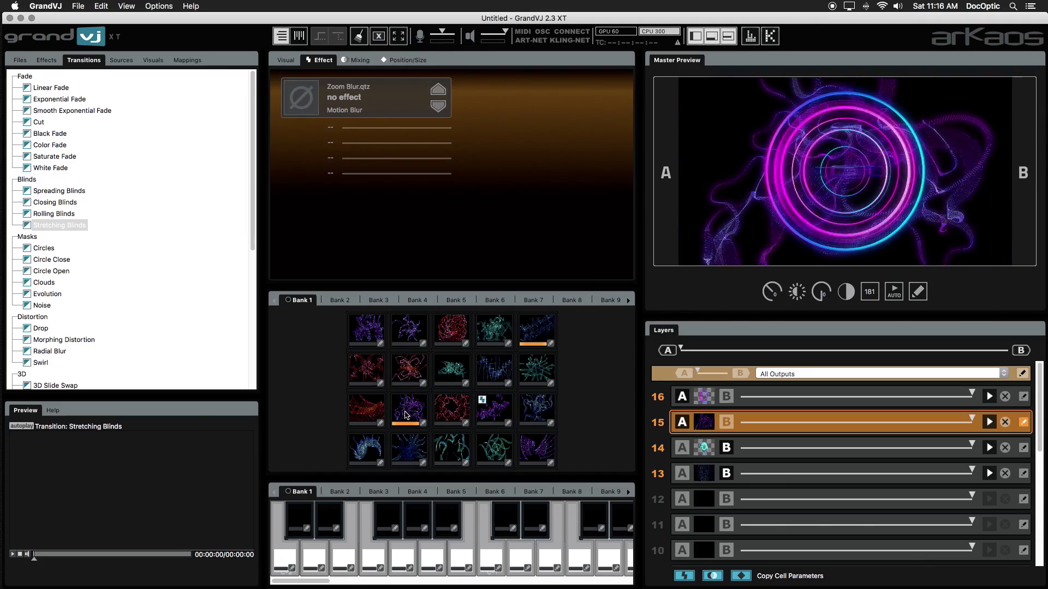
{"action": "left_click", "coordinate": [538, 448]}
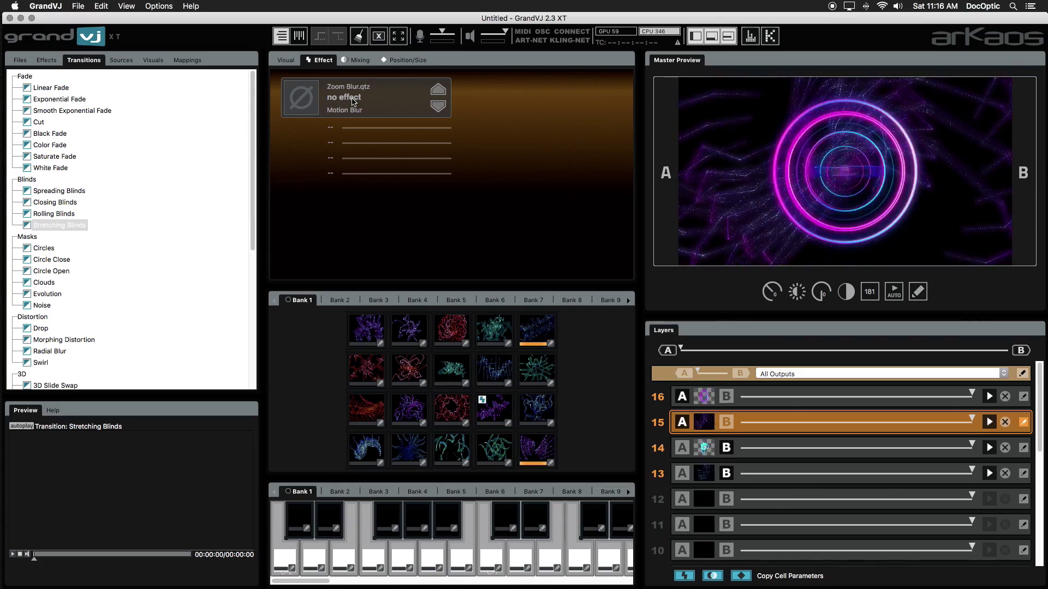
{"action": "left_click", "coordinate": [550, 463]}
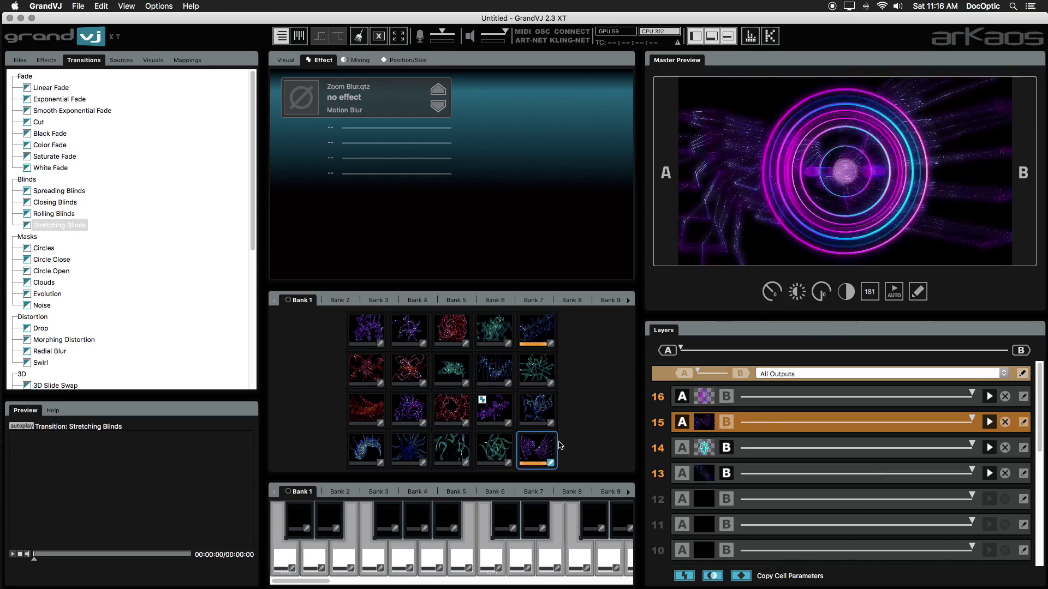
Disable layer 15's effect, reselect layer 15, and cycle its effect to Split Scrolling
{"action": "left_click", "coordinate": [659, 425]}
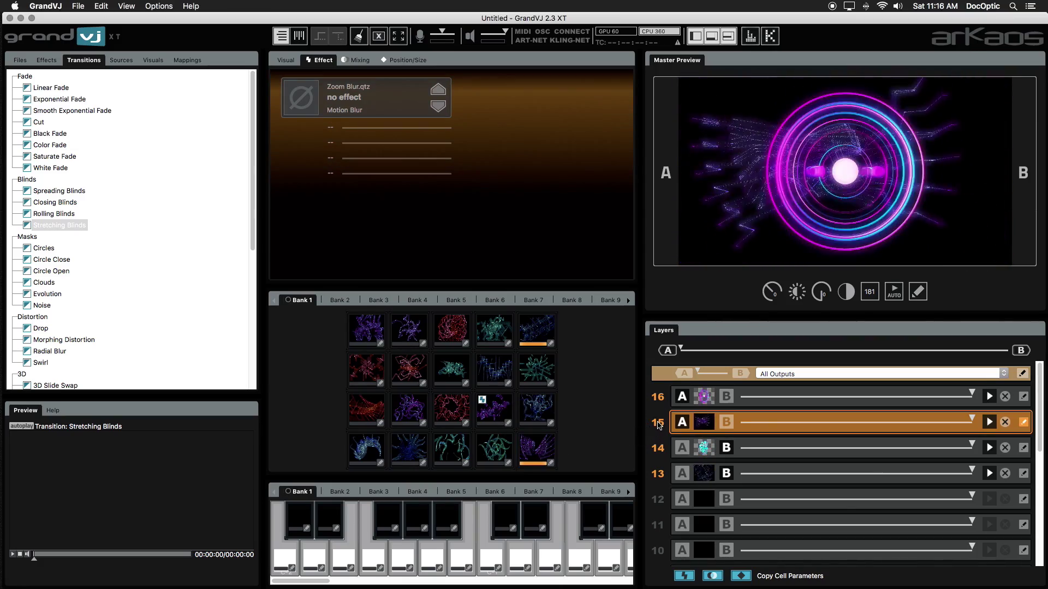
{"action": "left_click", "coordinate": [689, 578]}
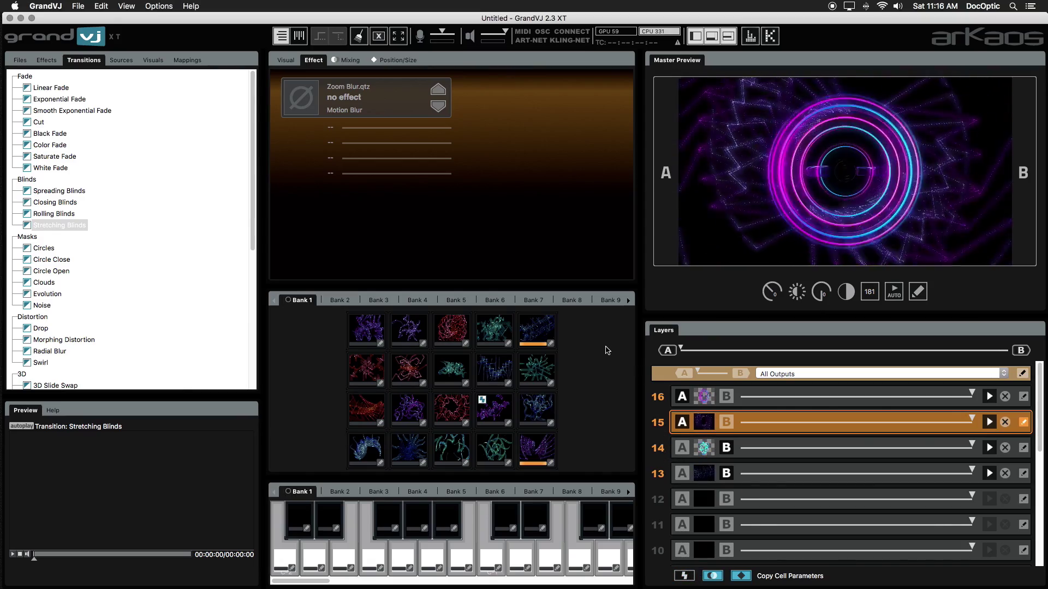
{"action": "left_click", "coordinate": [663, 402]}
{"action": "left_click", "coordinate": [660, 427]}
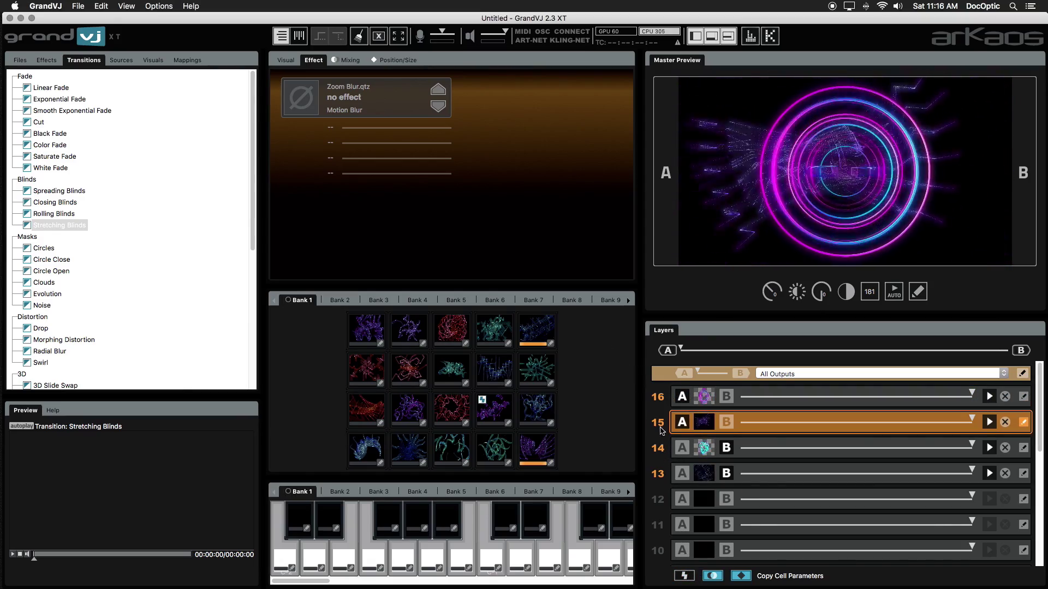
{"action": "left_click", "coordinate": [440, 106]}
{"action": "left_click", "coordinate": [438, 106]}
{"action": "left_click", "coordinate": [438, 106]}
{"action": "left_click", "coordinate": [439, 106]}
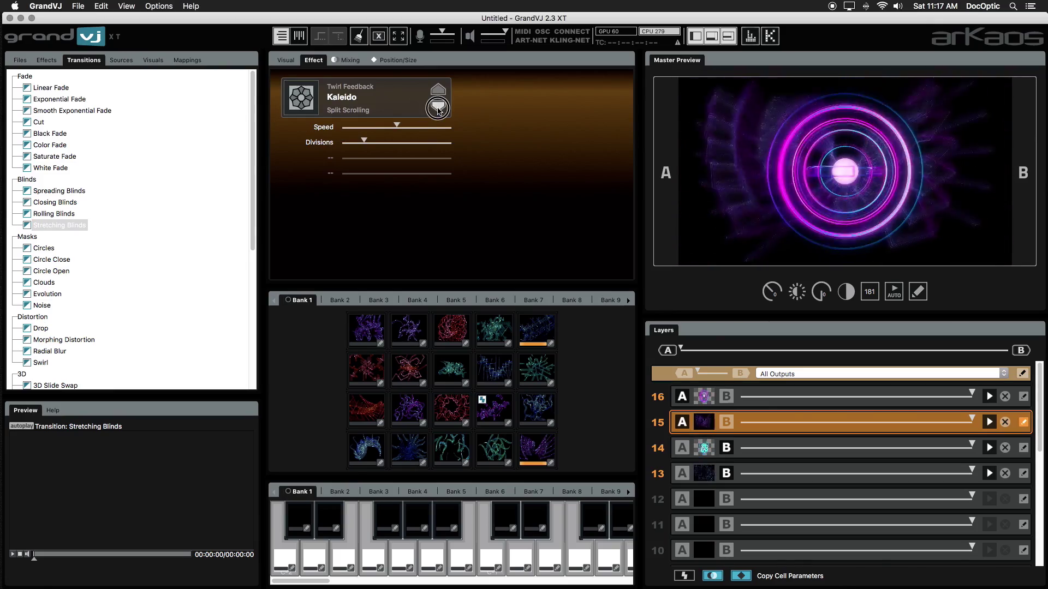
{"action": "left_click", "coordinate": [438, 107]}
Put the Mirror effect from the effects library on layer 15 and play the row 1, column 2 clip
{"action": "left_click", "coordinate": [47, 60]}
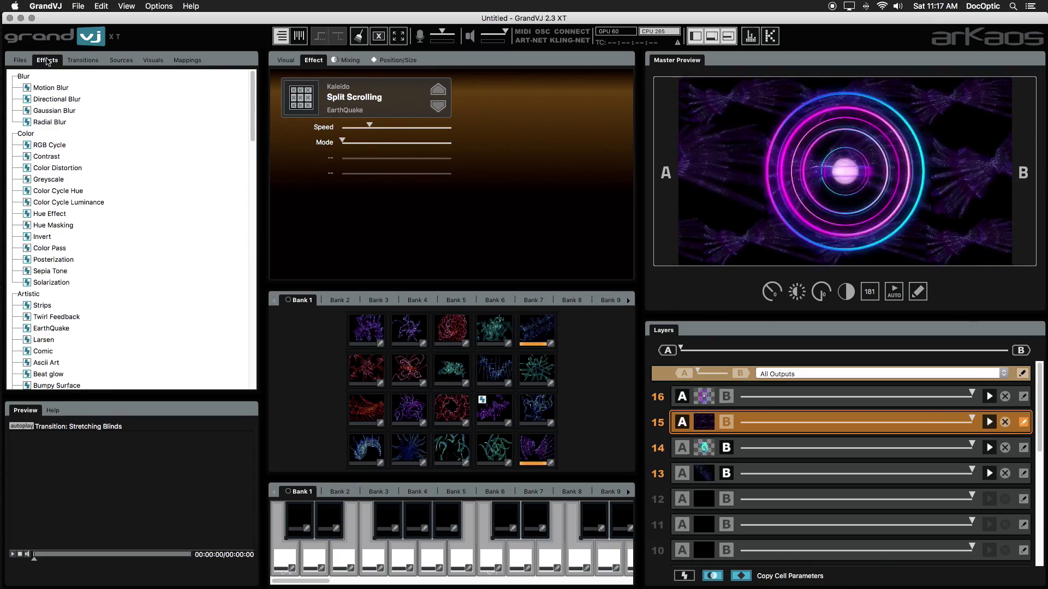
{"action": "scroll", "coordinate": [129, 171], "scroll_direction": "down", "scroll_amount": 15}
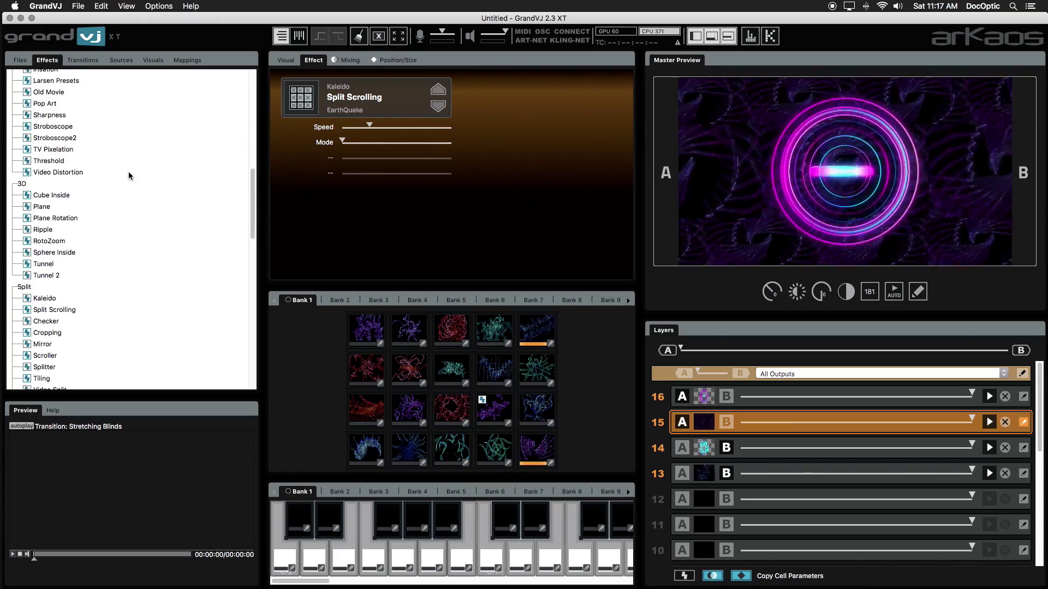
{"action": "left_click_drag", "start_coordinate": [43, 295], "coordinate": [355, 101]}
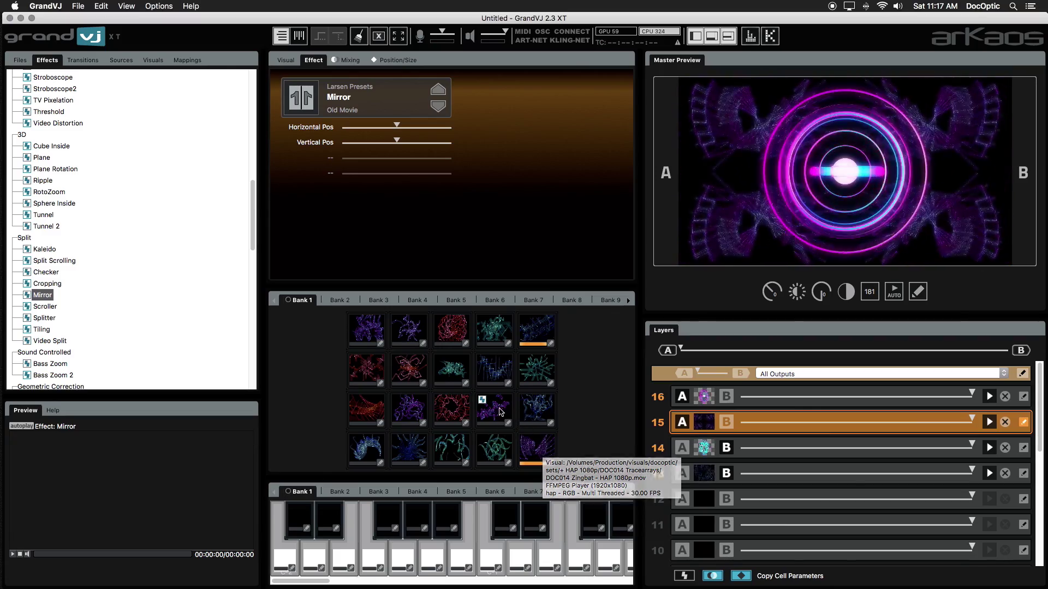
{"action": "left_click", "coordinate": [538, 410]}
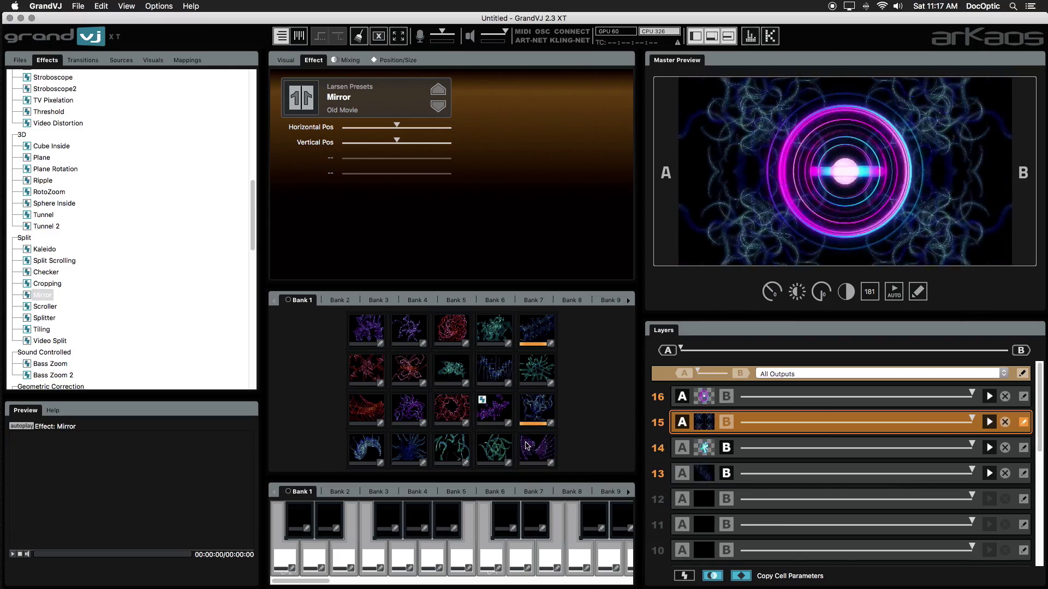
{"action": "left_click", "coordinate": [414, 336]}
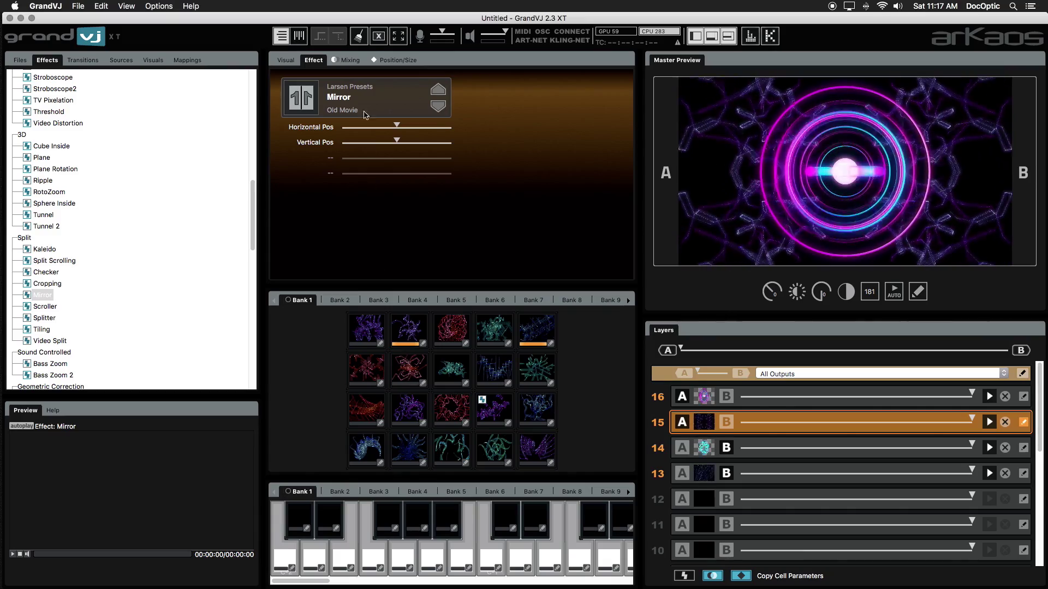
{"action": "left_click", "coordinate": [349, 60]}
Show layer 15's Position/Size settings and copy the clip cell's parameters
{"action": "left_click", "coordinate": [414, 60]}
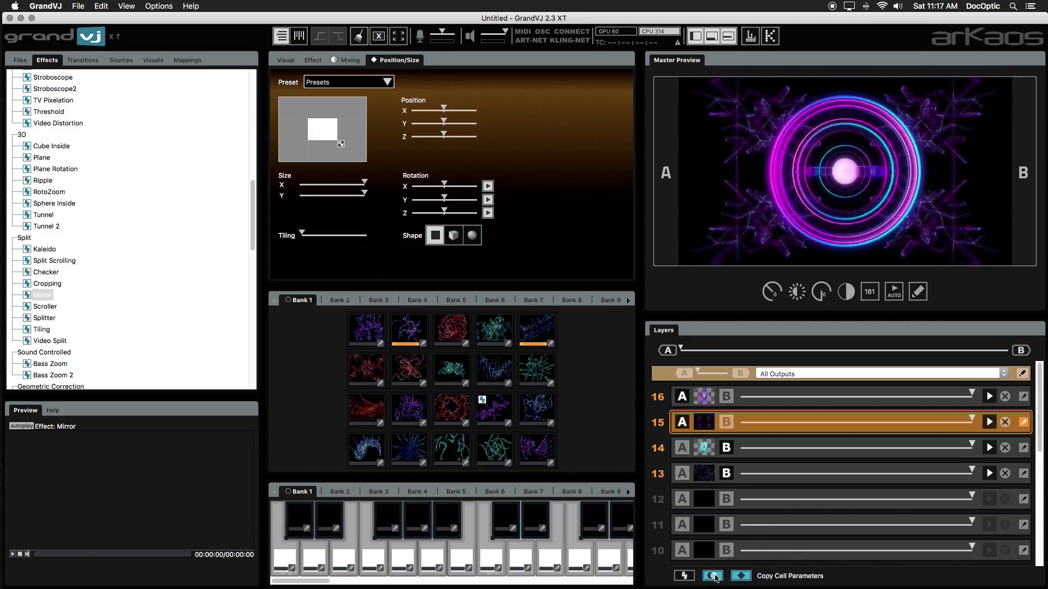
{"action": "left_click", "coordinate": [741, 576]}
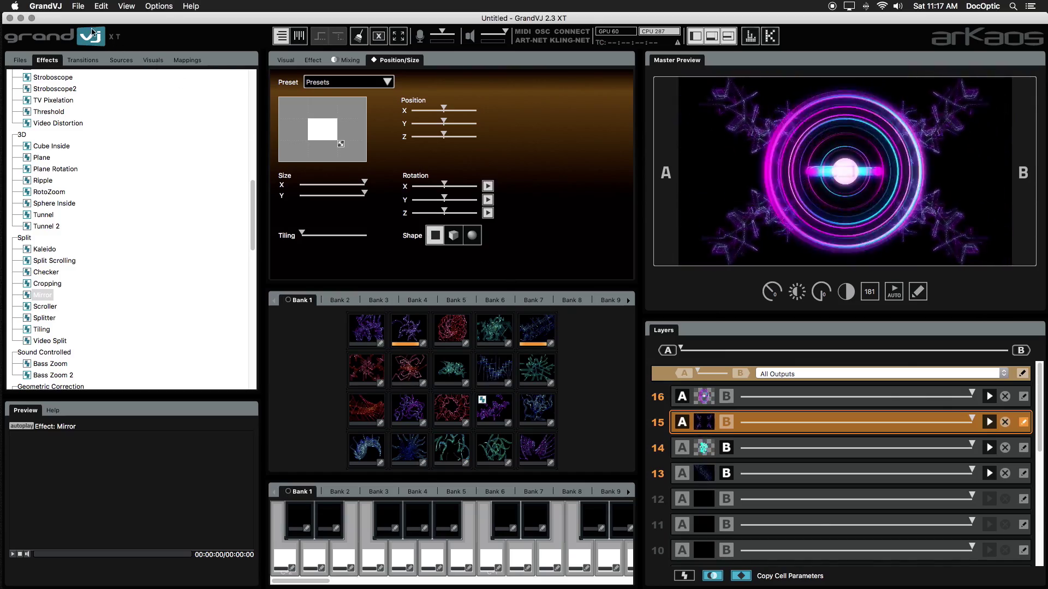
In Preferences' Display settings, set full-screen monitor 1 at 1920x1080, custom resolution off, and apply
{"action": "left_click", "coordinate": [62, 8]}
{"action": "left_click", "coordinate": [62, 34]}
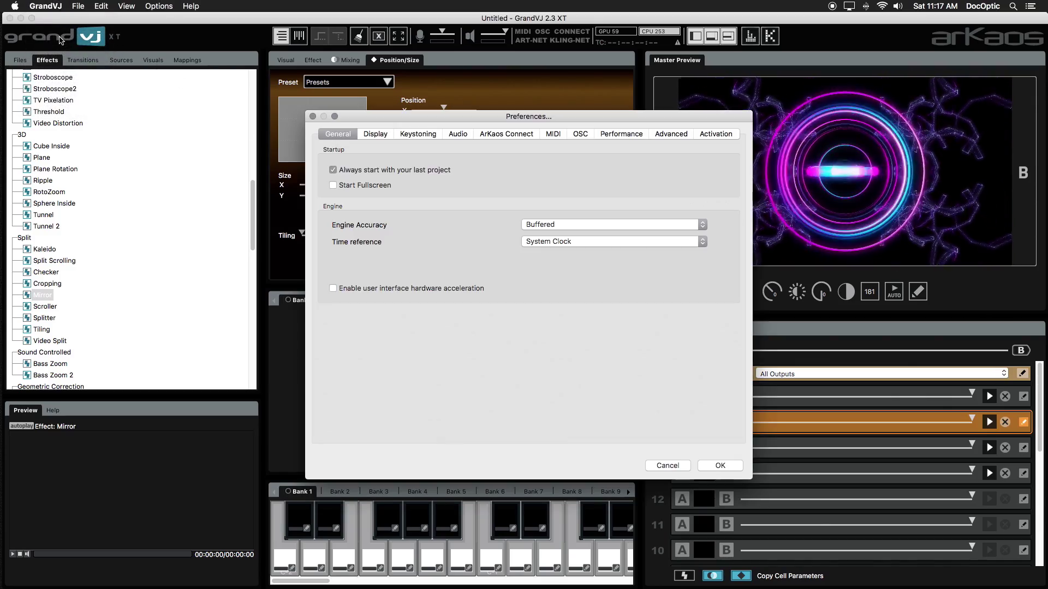
{"action": "left_click", "coordinate": [376, 136]}
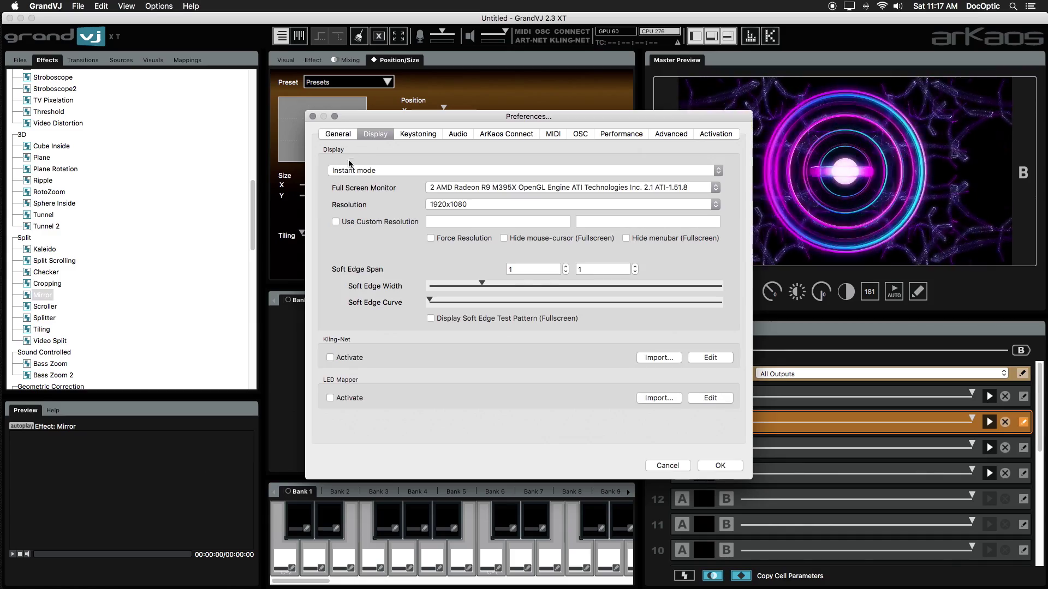
{"action": "left_click", "coordinate": [471, 188]}
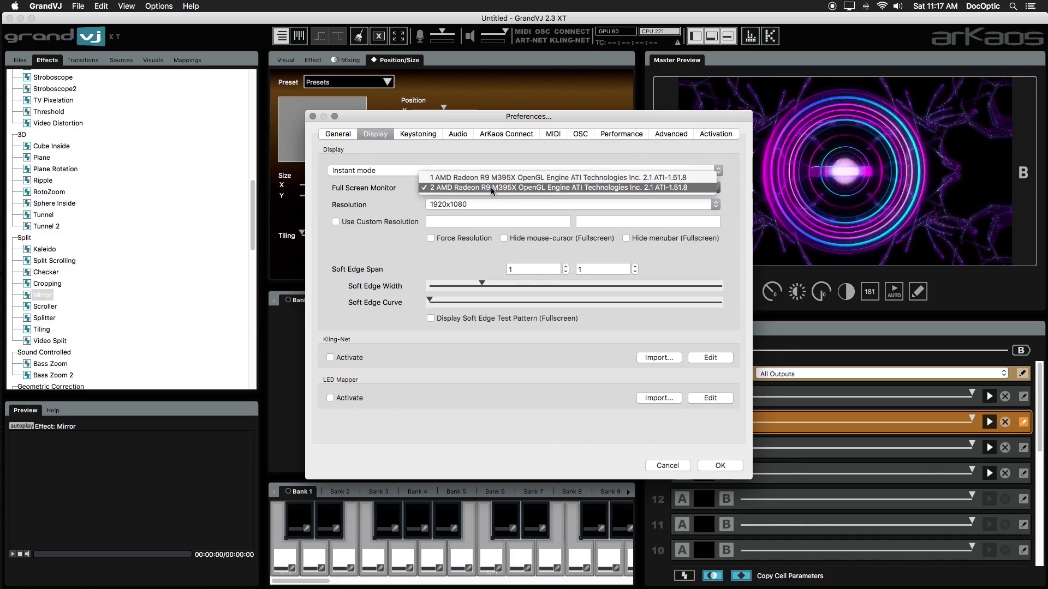
{"action": "left_click", "coordinate": [456, 180]}
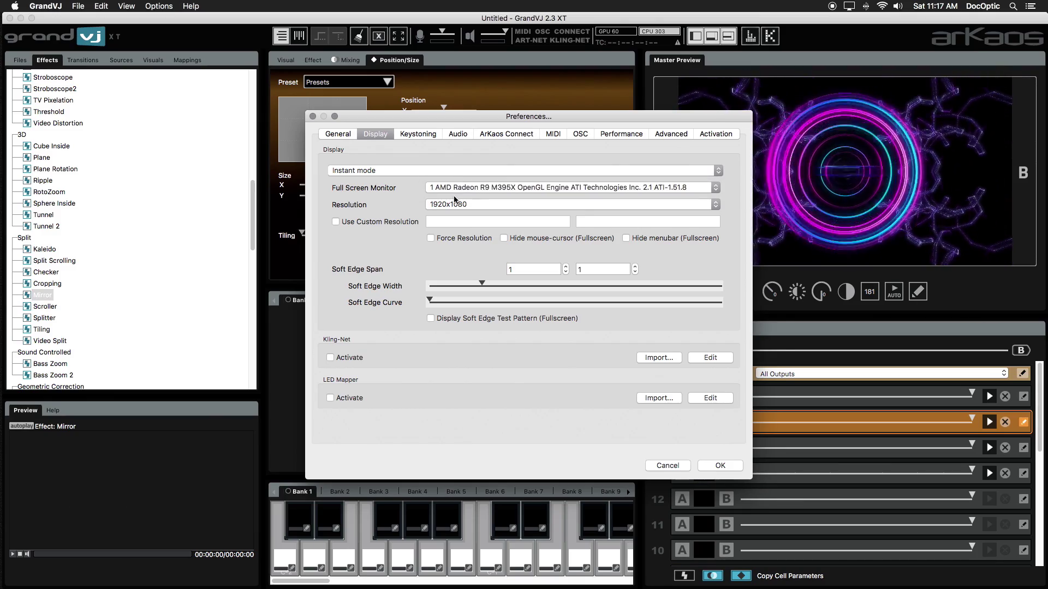
{"action": "left_click", "coordinate": [456, 204]}
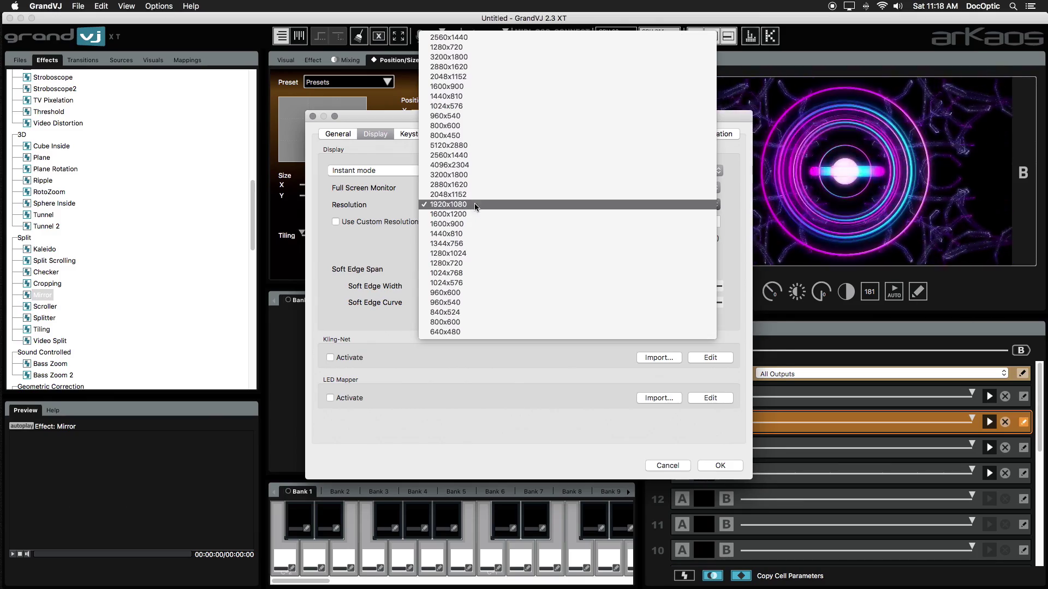
{"action": "left_click", "coordinate": [457, 204]}
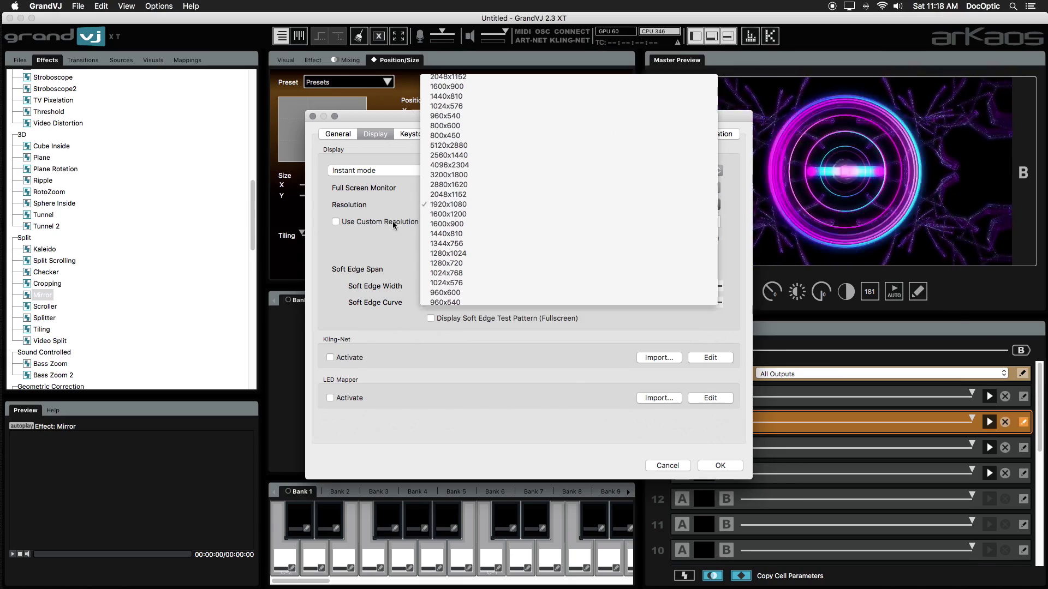
{"action": "left_click", "coordinate": [394, 222]}
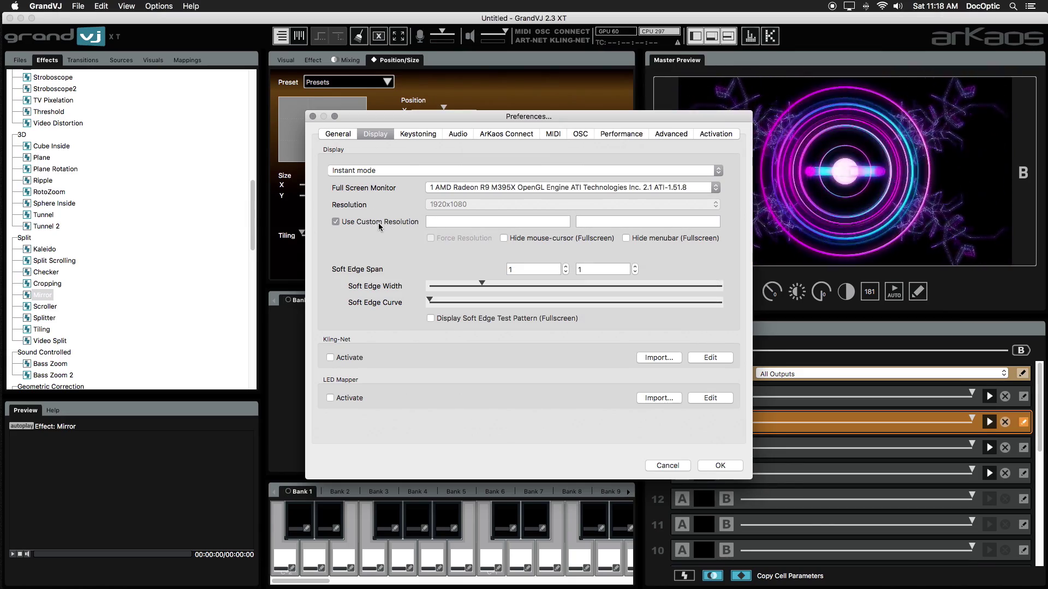
{"action": "left_click", "coordinate": [335, 221]}
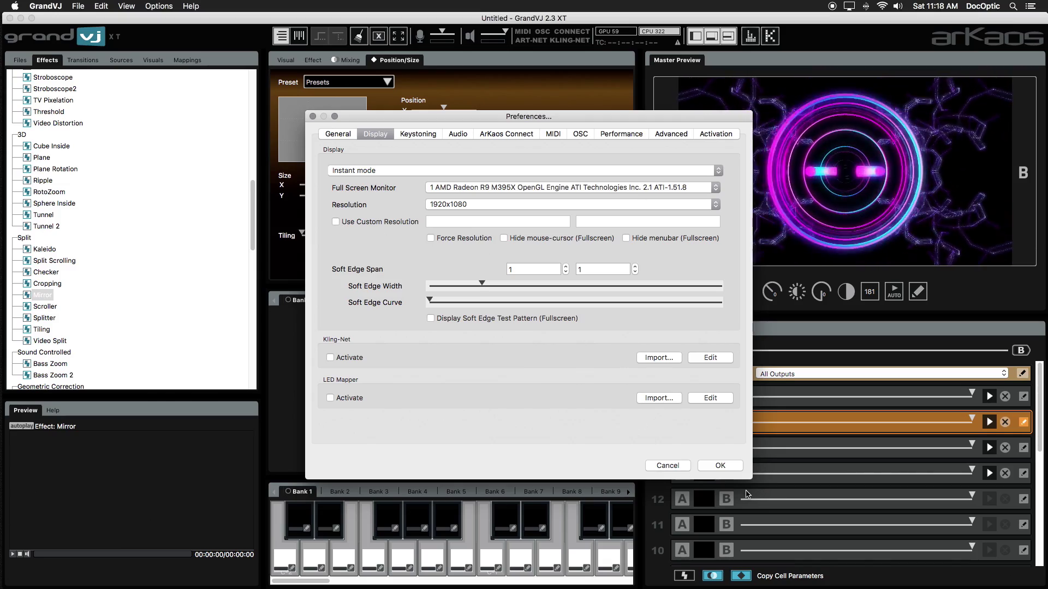
{"action": "left_click", "coordinate": [733, 467]}
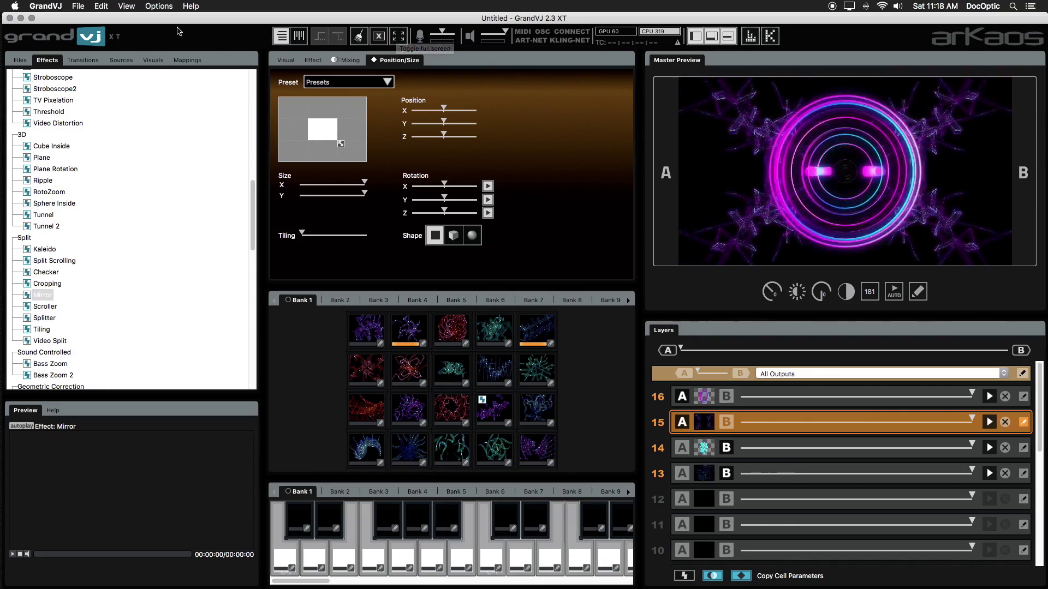
Open the View menu to reach the Toggle Fullscreen option
{"action": "left_click", "coordinate": [126, 6]}
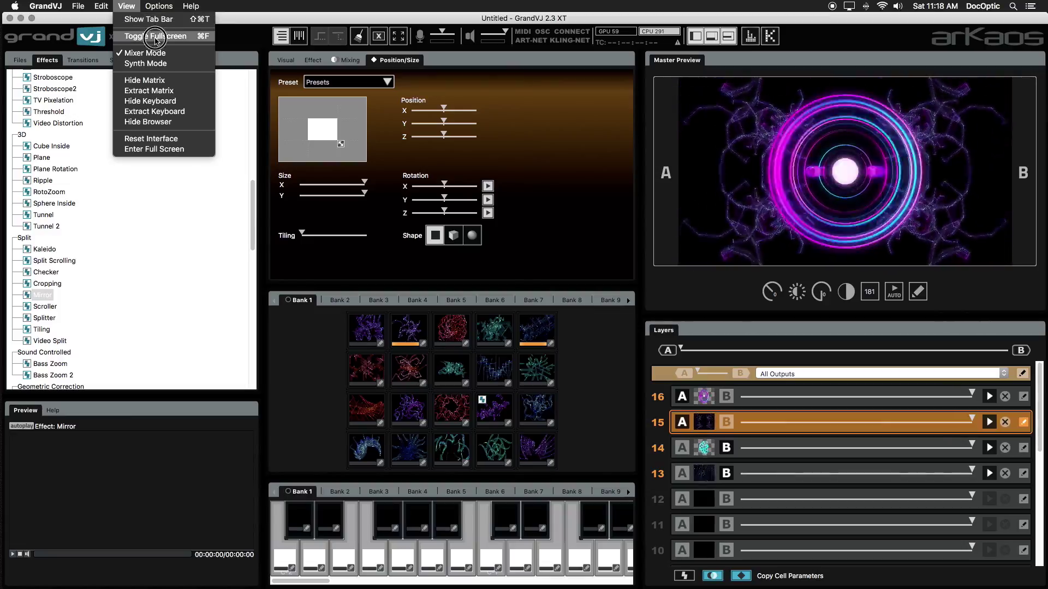